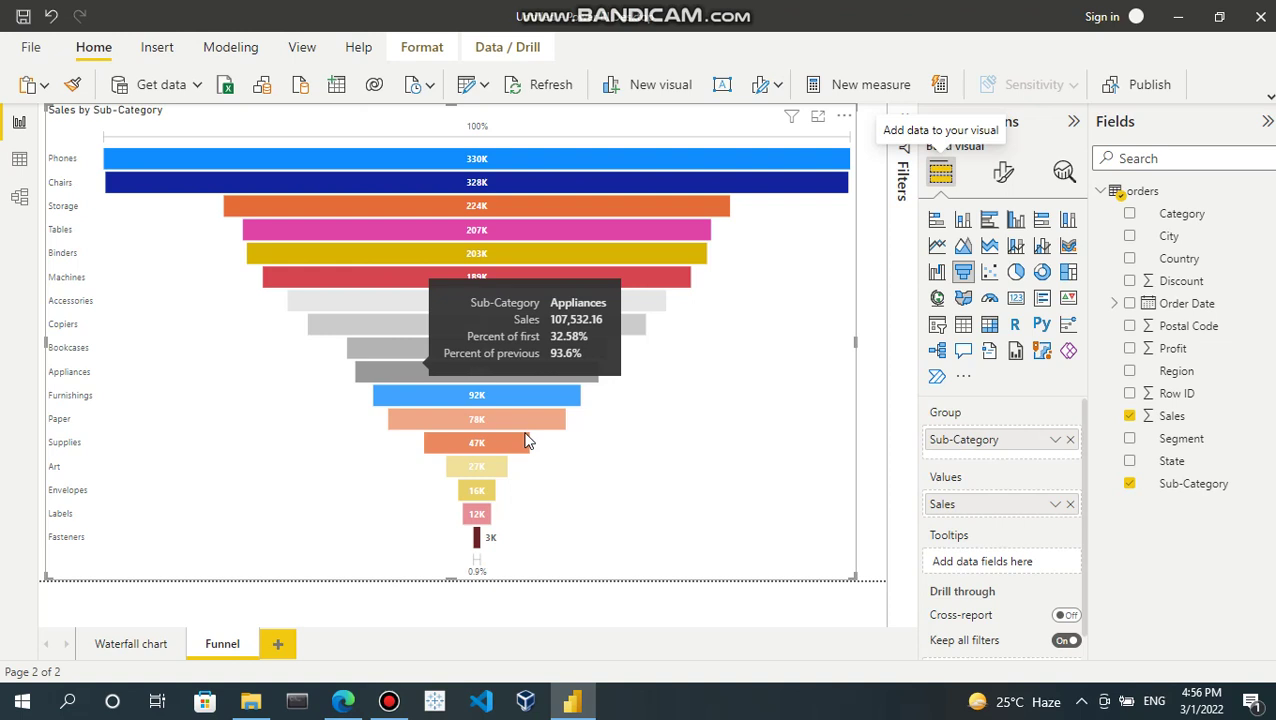
Add a new blank report page and rename it 'Scatter'
{"action": "left_click", "coordinate": [279, 645]}
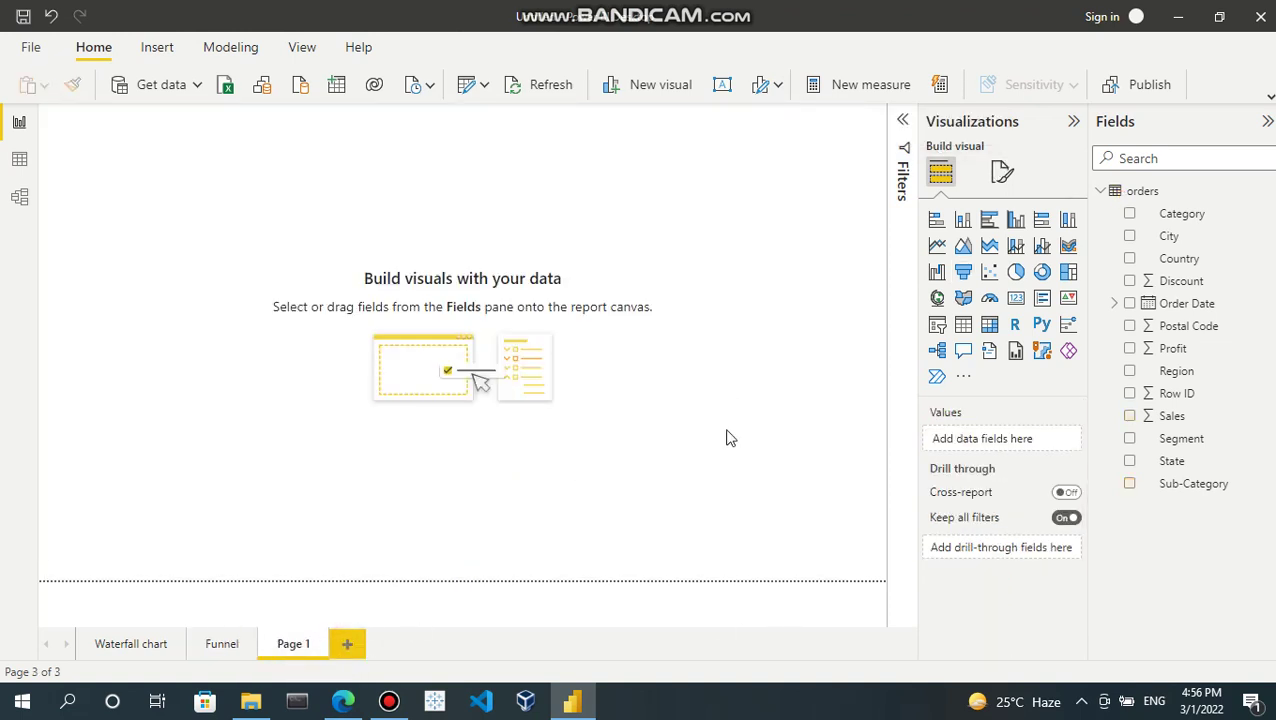
{"action": "double_click", "coordinate": [290, 644]}
{"action": "type", "text": "S"}
{"action": "type", "text": "cater"}
{"action": "key", "text": "BackSpace"}
{"action": "type", "text": "r"}
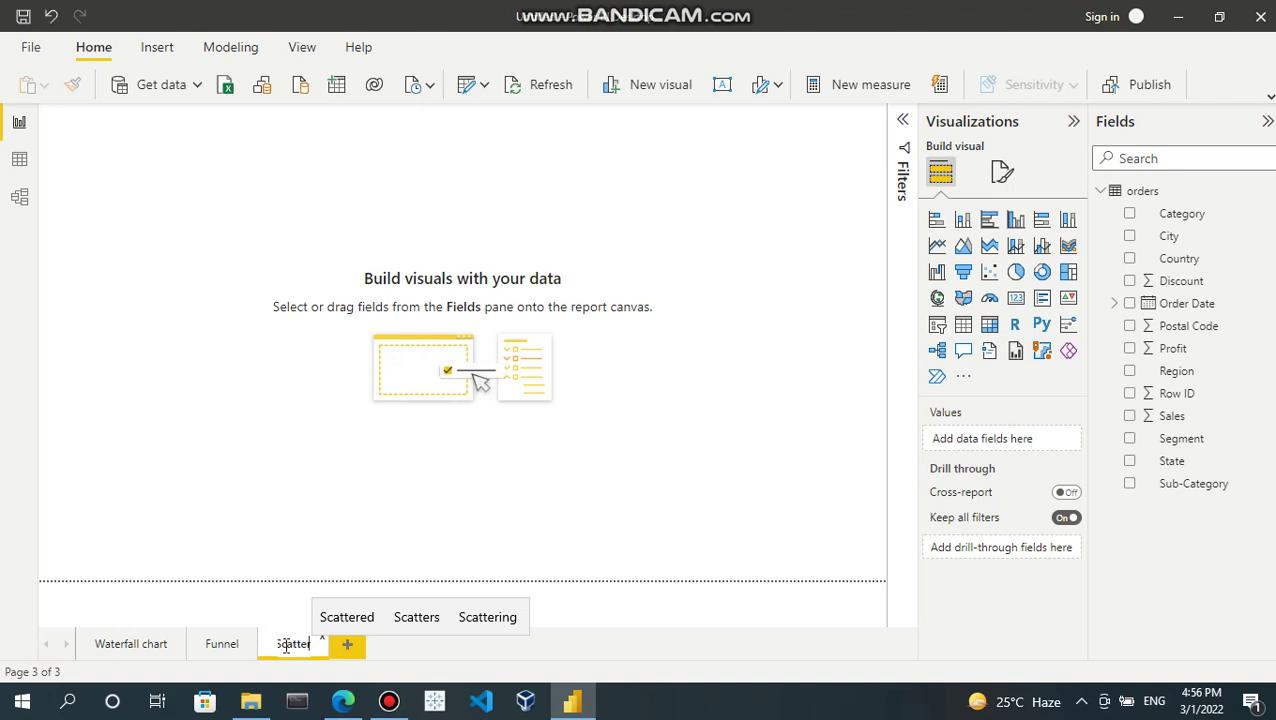
Insert an empty scatter chart and stretch it wider and taller across the canvas
{"action": "left_click", "coordinate": [370, 472]}
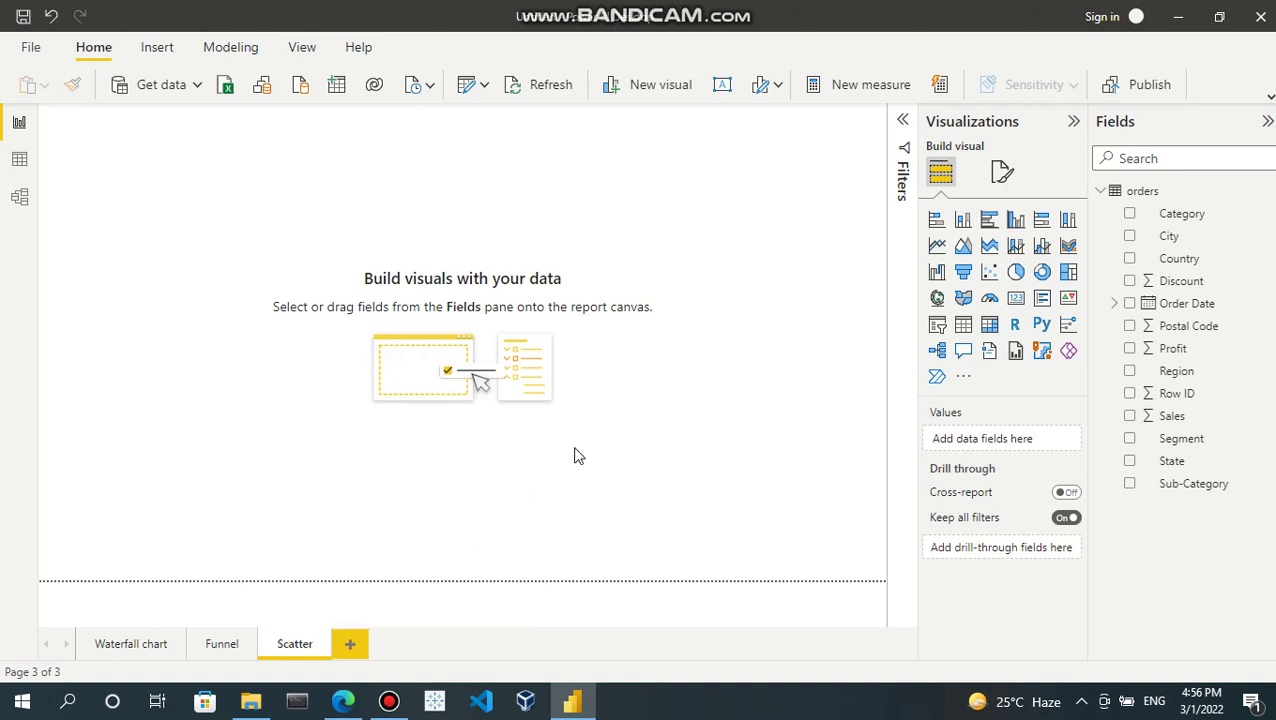
{"action": "left_click", "coordinate": [989, 280]}
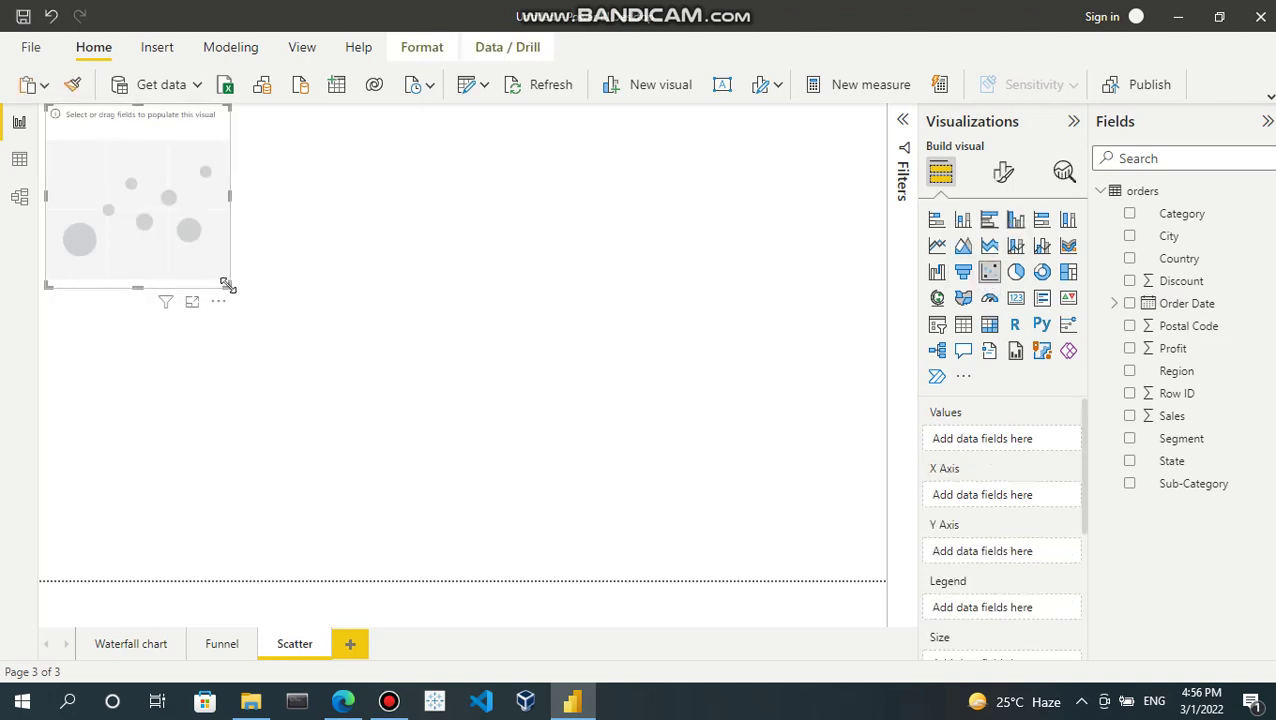
{"action": "left_click_drag", "start_coordinate": [228, 288], "coordinate": [843, 486]}
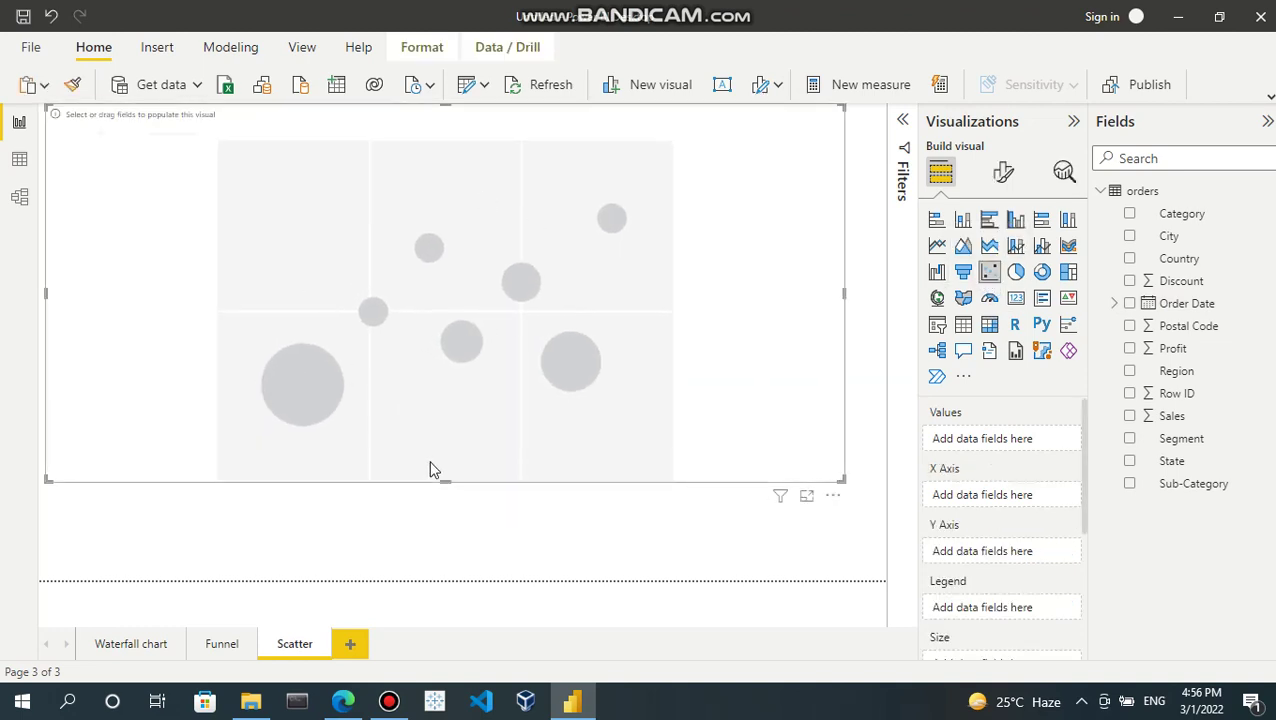
{"action": "left_click_drag", "start_coordinate": [445, 481], "coordinate": [444, 536]}
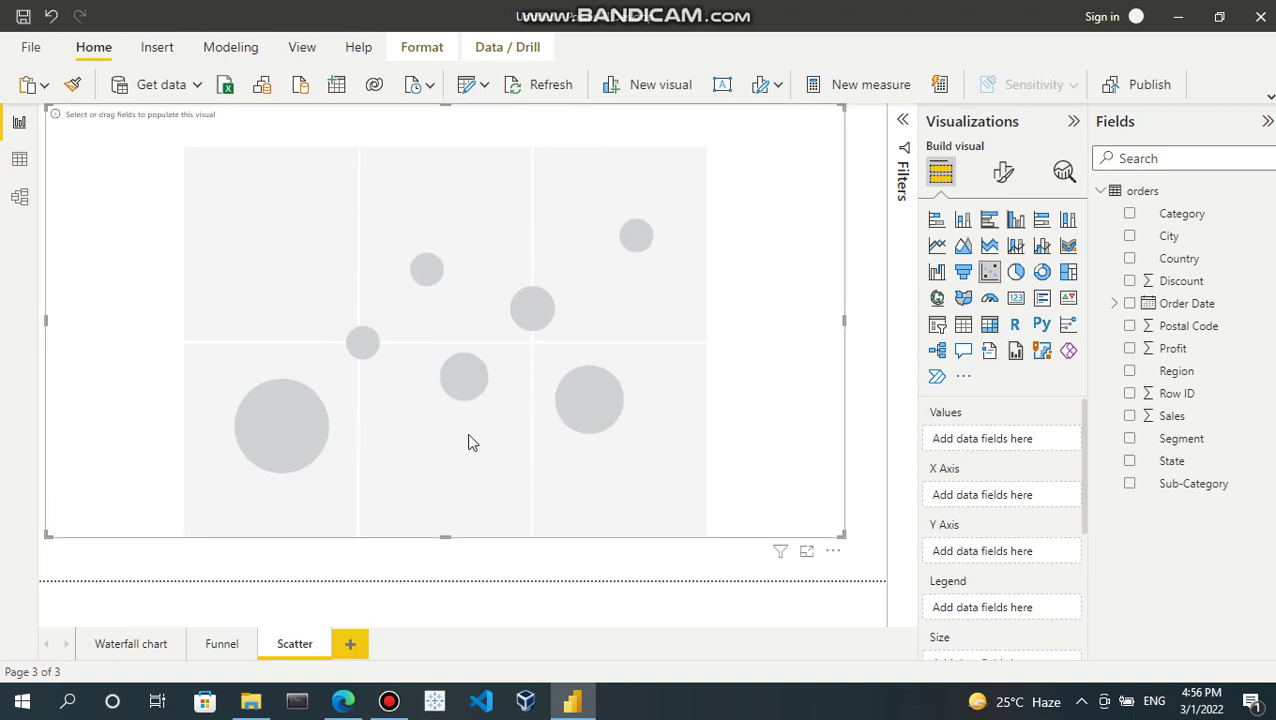
Put Sales on the X axis, add Region as points, then remove Region again
{"action": "left_click", "coordinate": [1131, 417]}
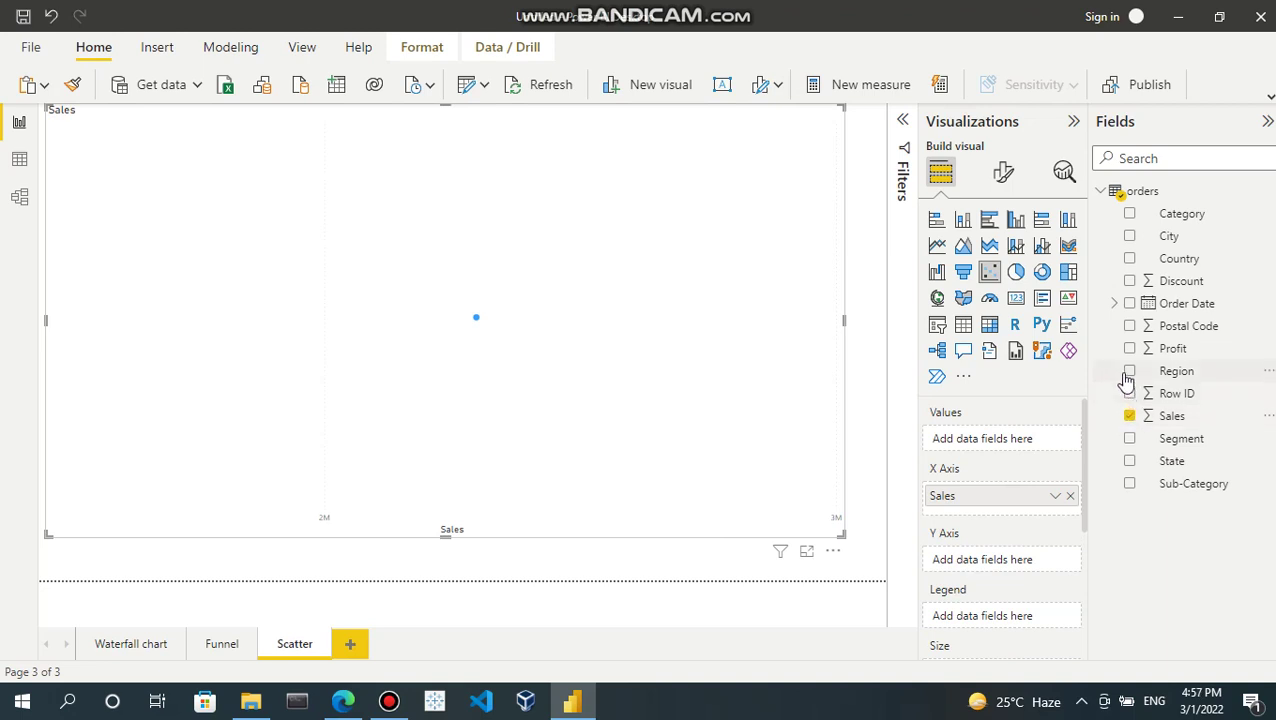
{"action": "left_click", "coordinate": [1129, 372]}
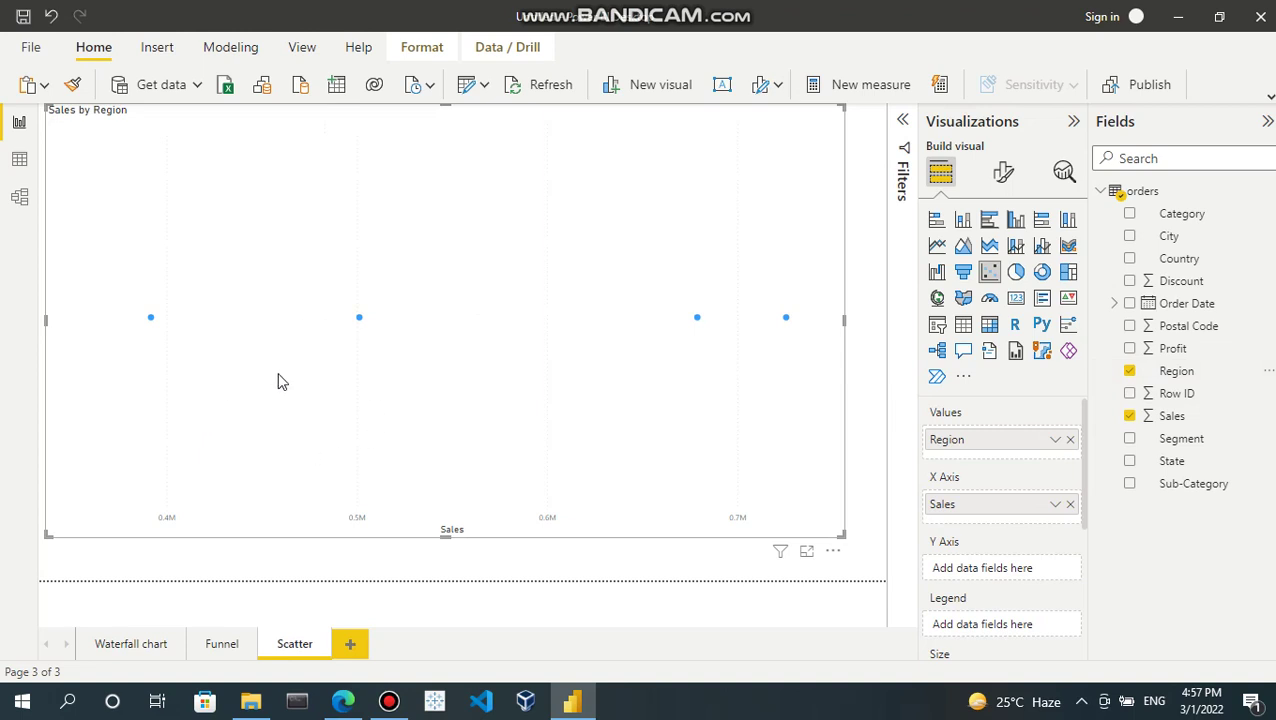
{"action": "left_click", "coordinate": [1070, 441]}
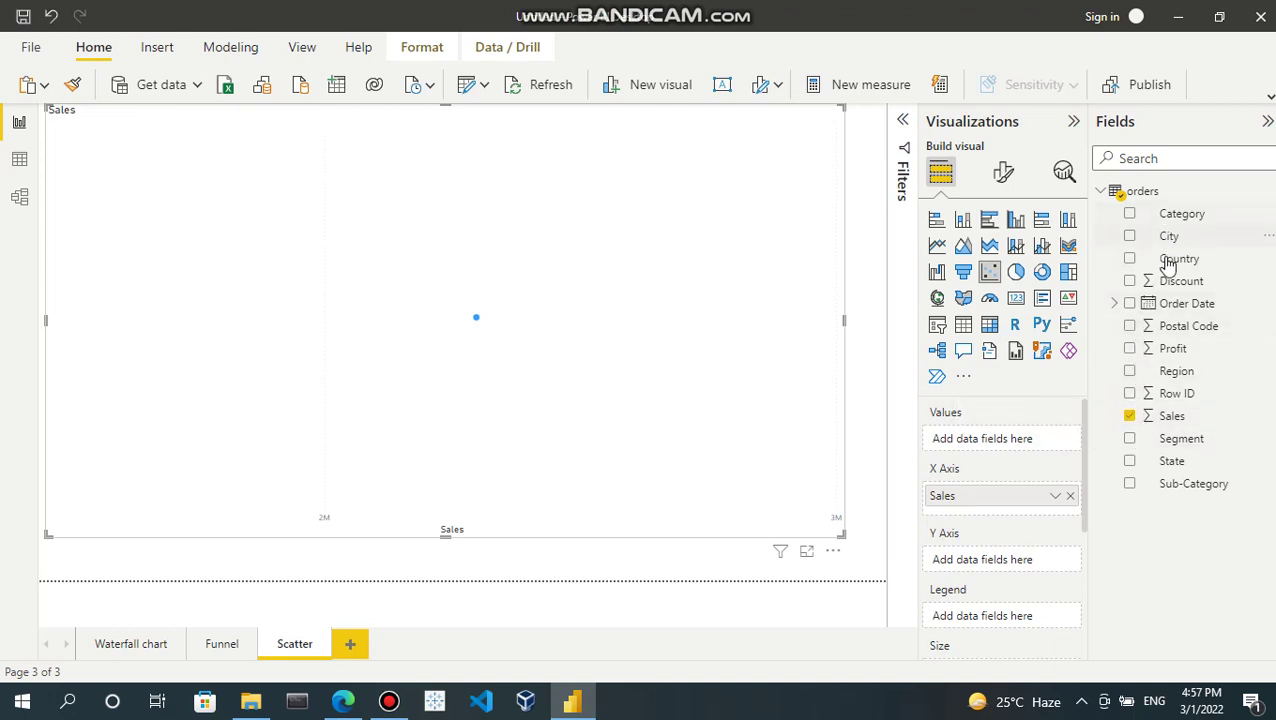
Add Segment as points, Sub-Category as legend, Category as play axis, and play the animation
{"action": "left_click", "coordinate": [1130, 440]}
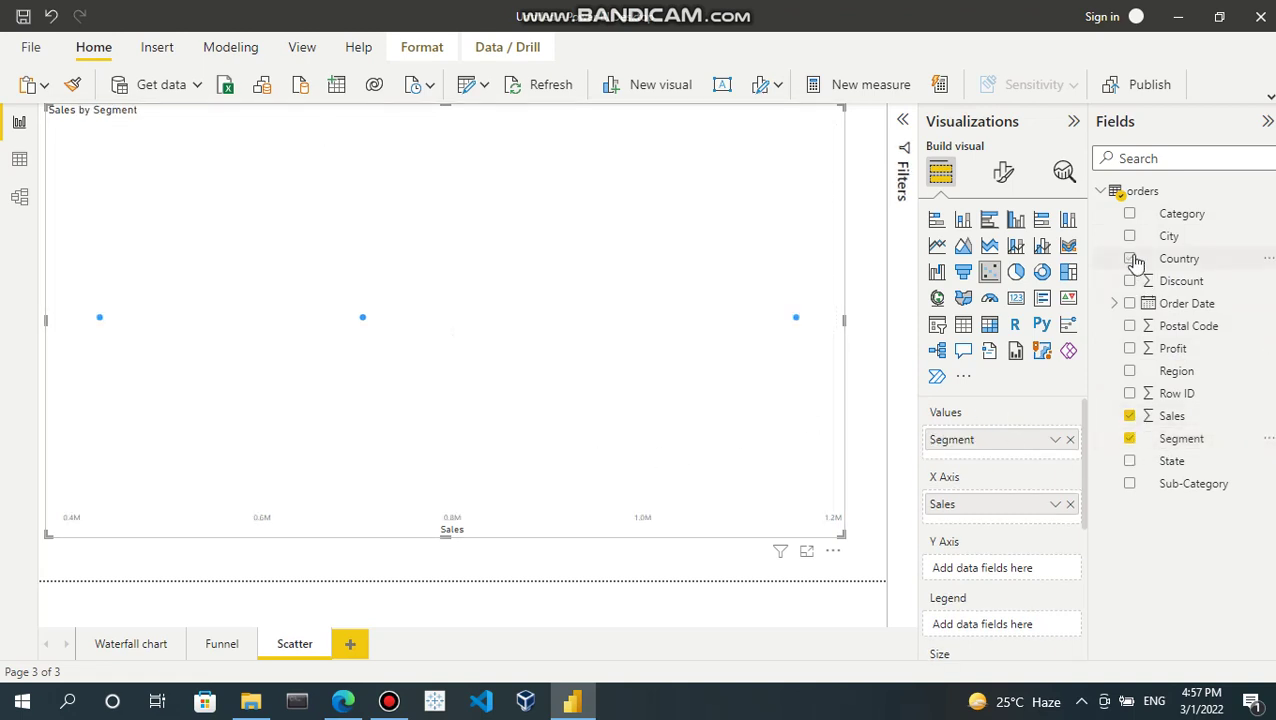
{"action": "left_click", "coordinate": [1131, 486]}
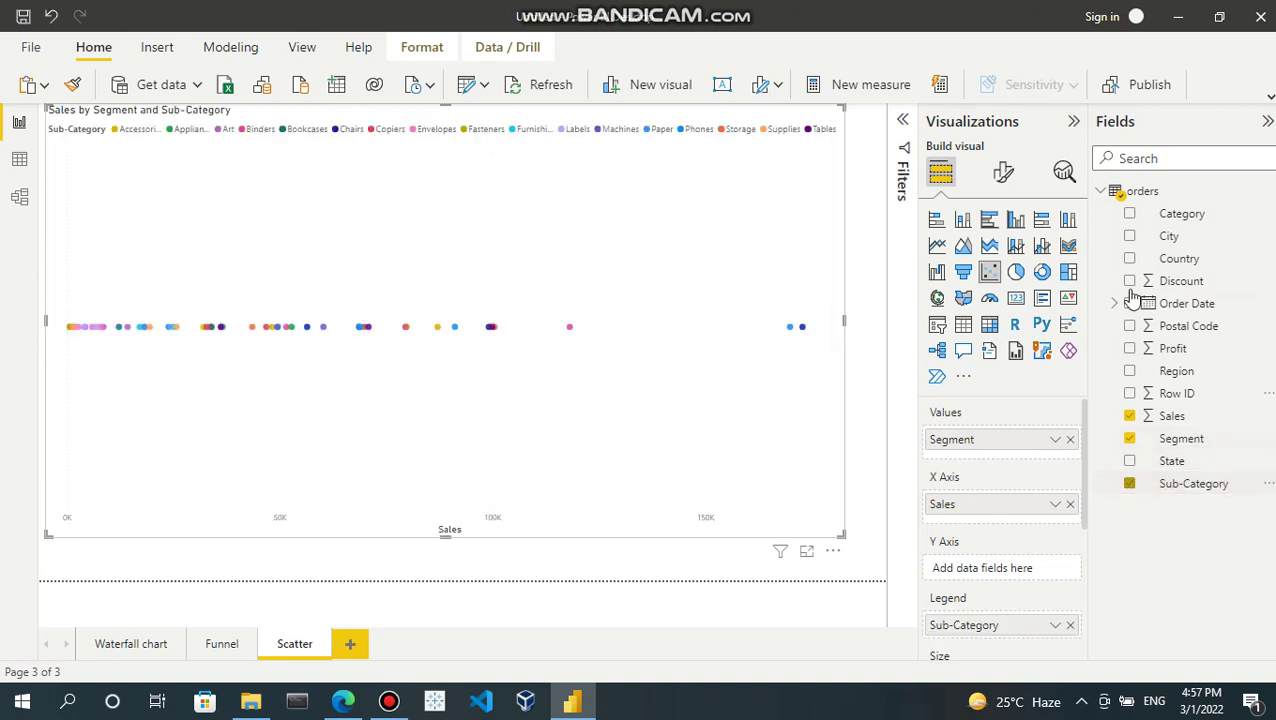
{"action": "left_click", "coordinate": [1131, 216]}
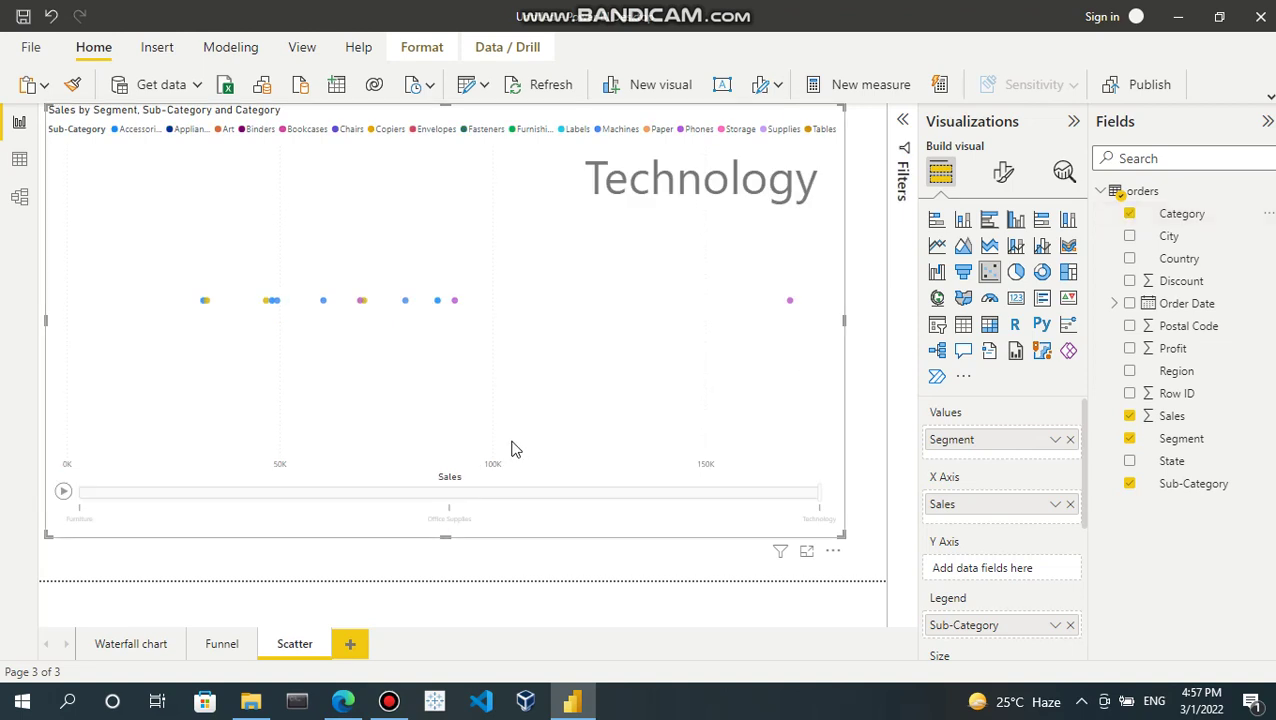
{"action": "left_click", "coordinate": [62, 492]}
{"action": "left_click", "coordinate": [61, 494]}
Clear Category, Sales, Segment and Sub-Category, then re-add Sales and Region as points
{"action": "left_click", "coordinate": [1129, 213]}
{"action": "left_click", "coordinate": [1131, 416]}
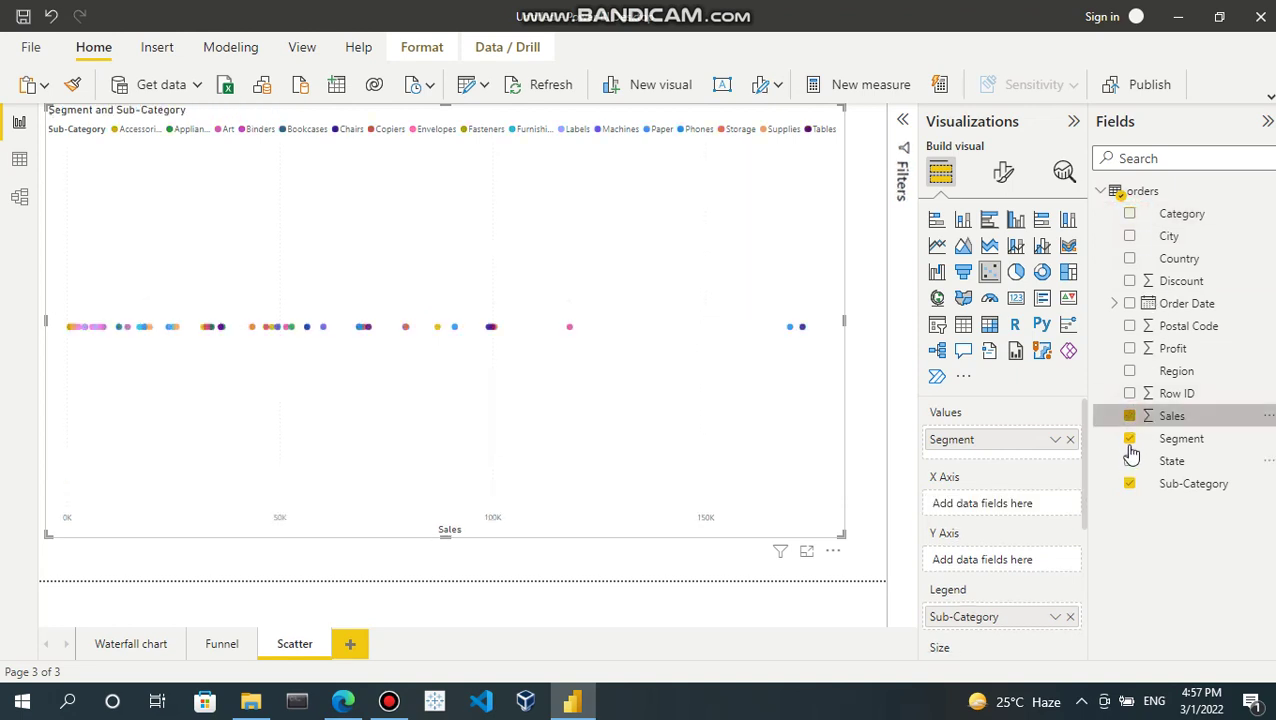
{"action": "left_click", "coordinate": [1130, 439]}
{"action": "left_click", "coordinate": [1131, 484]}
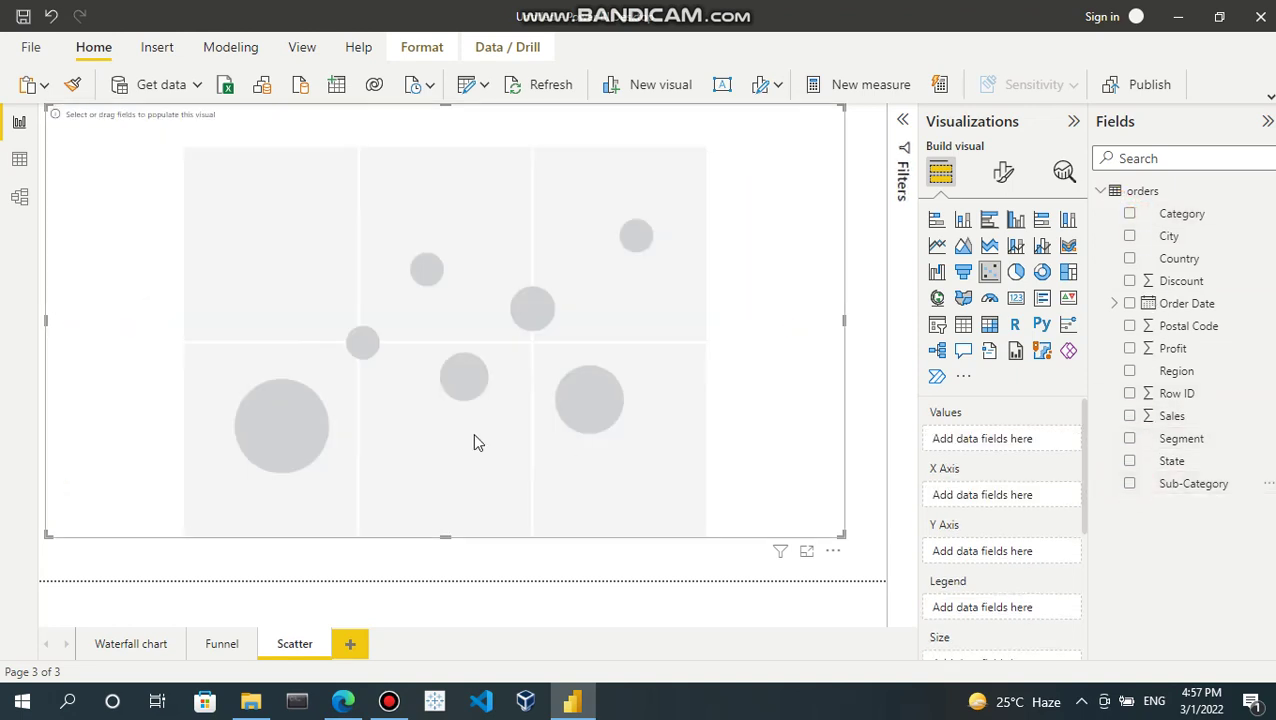
{"action": "left_click", "coordinate": [1130, 418]}
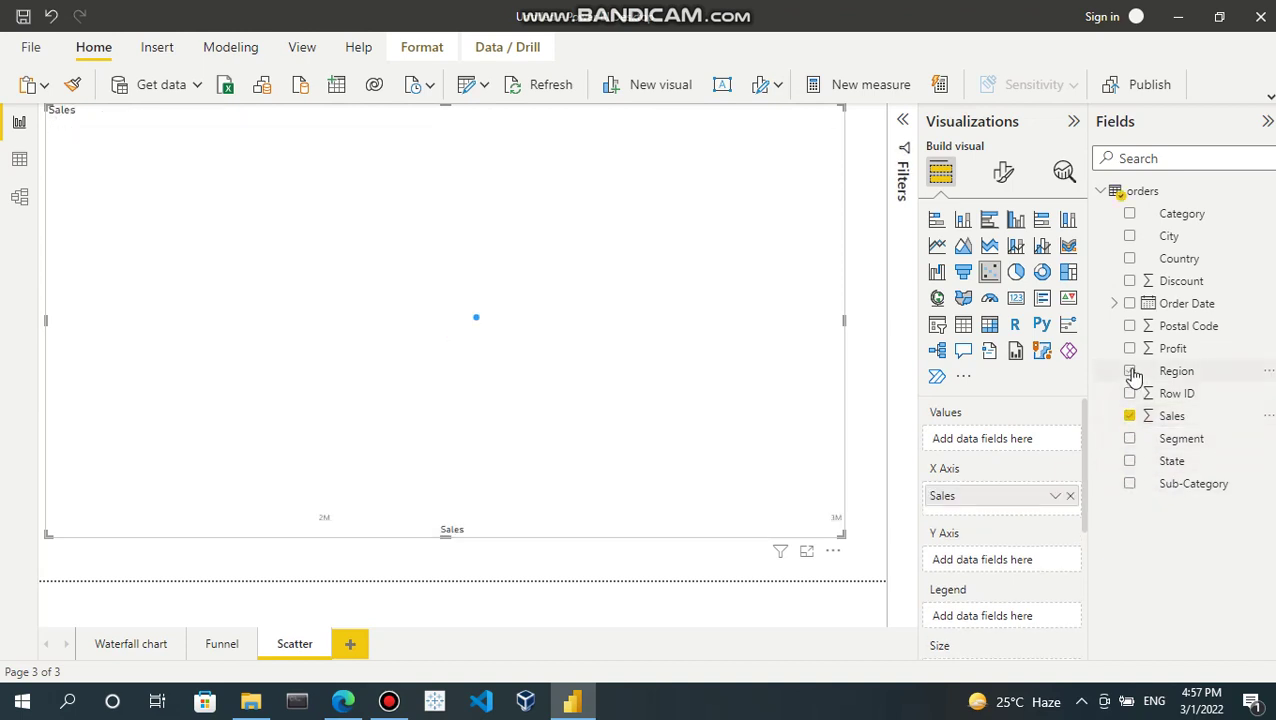
{"action": "left_click", "coordinate": [1131, 372]}
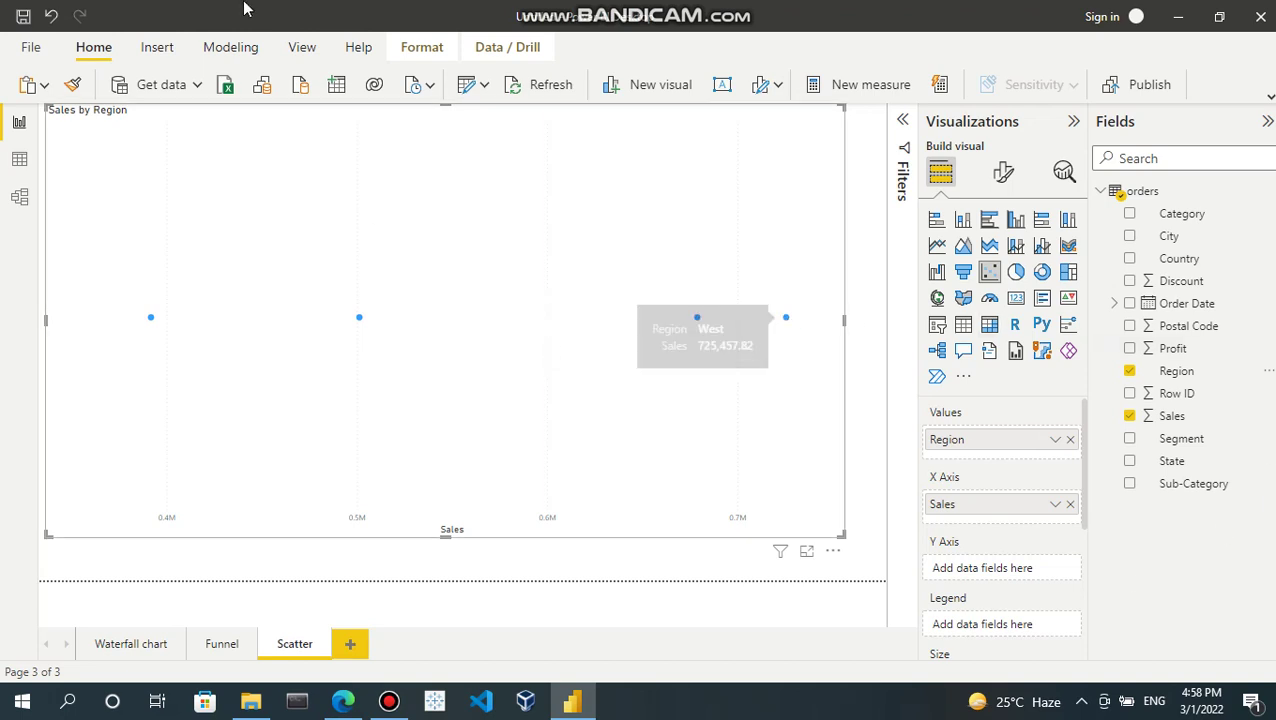
Colour the region points by Category and switch to the Format visual pane
{"action": "left_click", "coordinate": [1131, 214]}
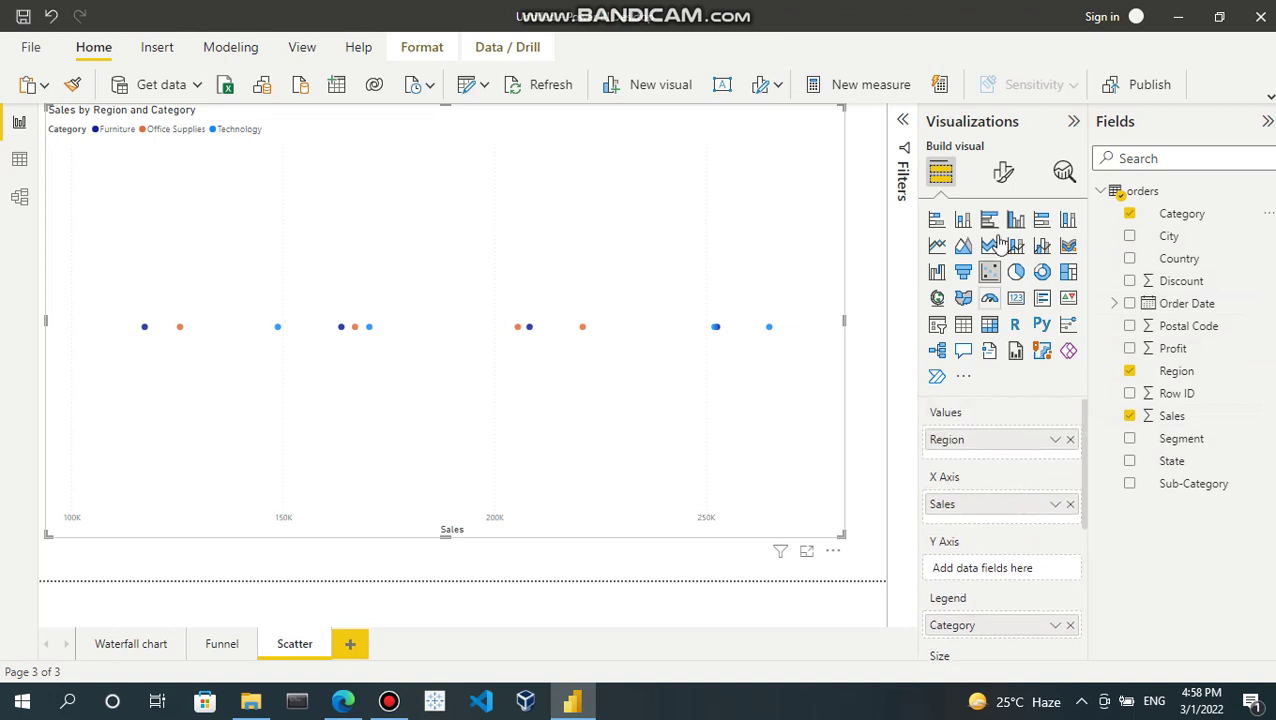
{"action": "left_click", "coordinate": [1003, 174]}
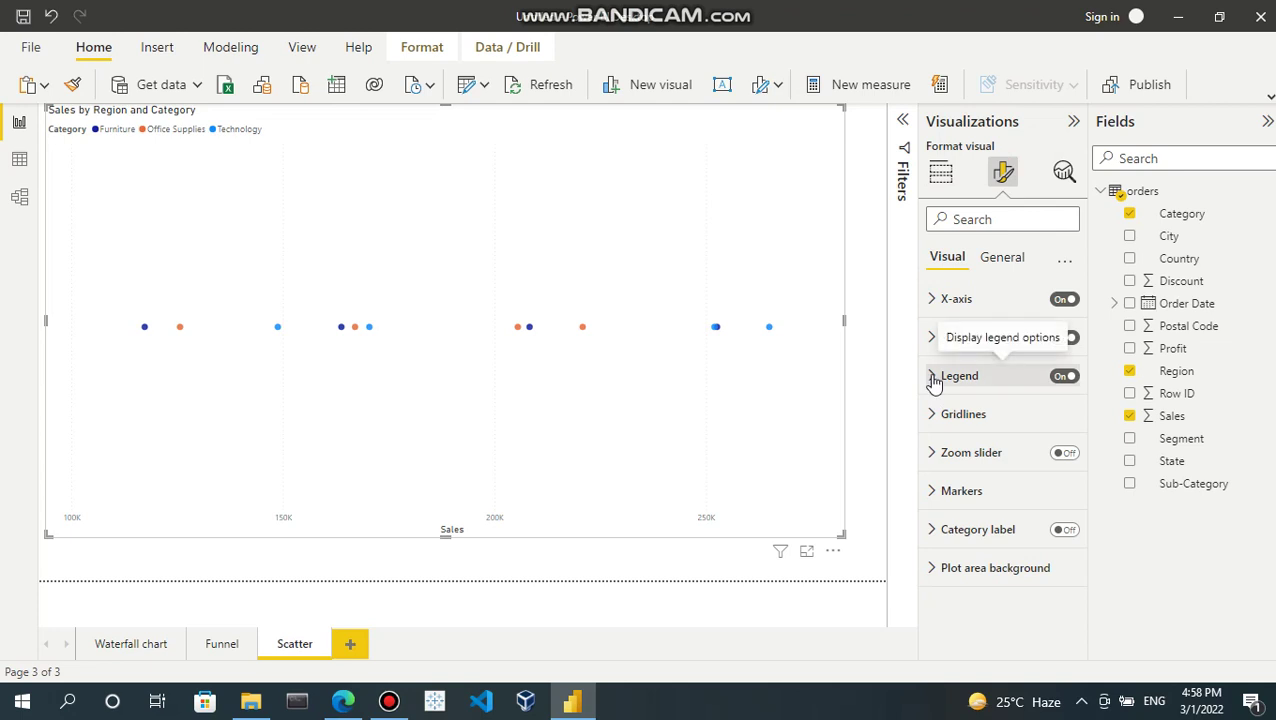
Change the horizontal gridline colour from grey to white
{"action": "left_click", "coordinate": [940, 416]}
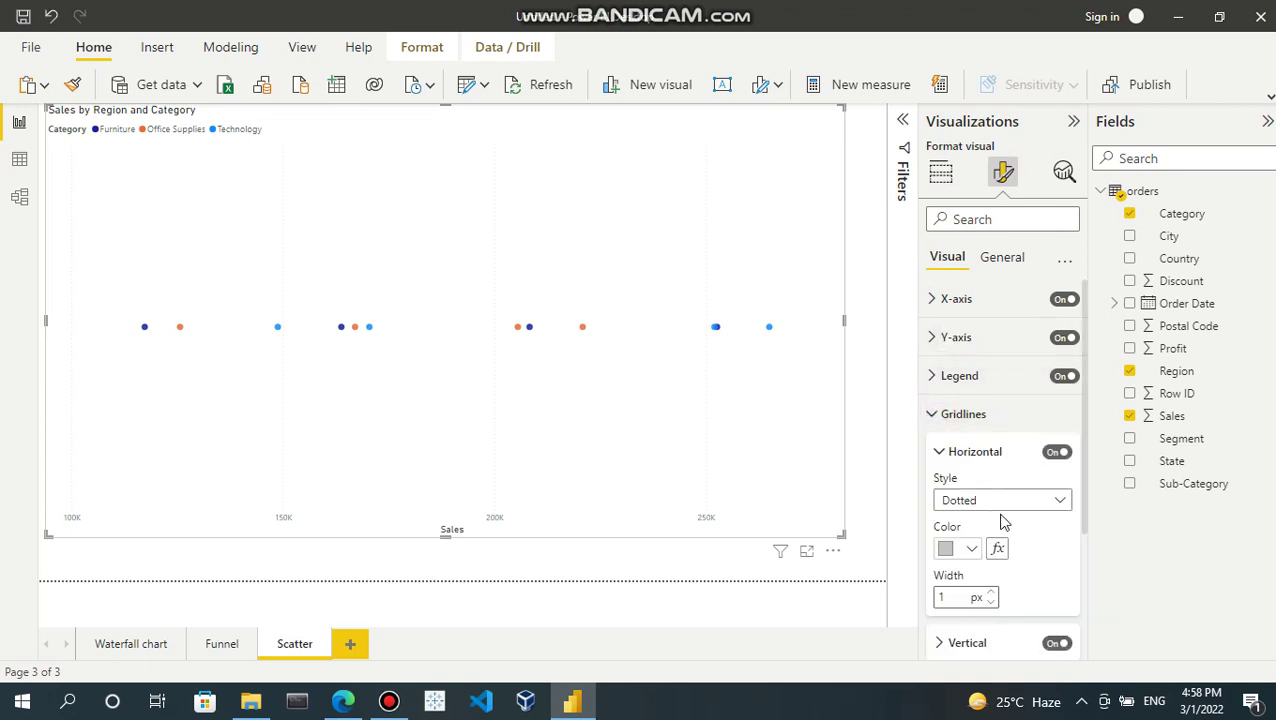
{"action": "scroll", "coordinate": [998, 520], "scroll_direction": "down", "scroll_amount": 1}
{"action": "left_click", "coordinate": [970, 491]}
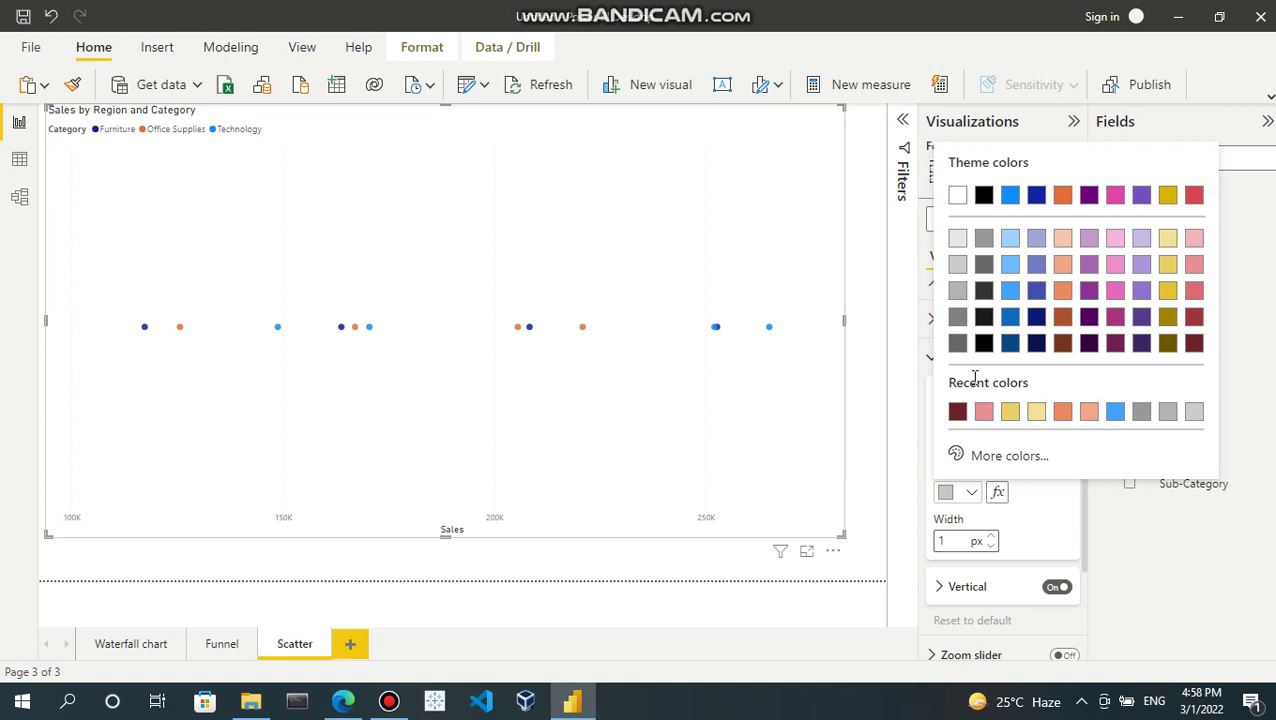
{"action": "left_click", "coordinate": [957, 194]}
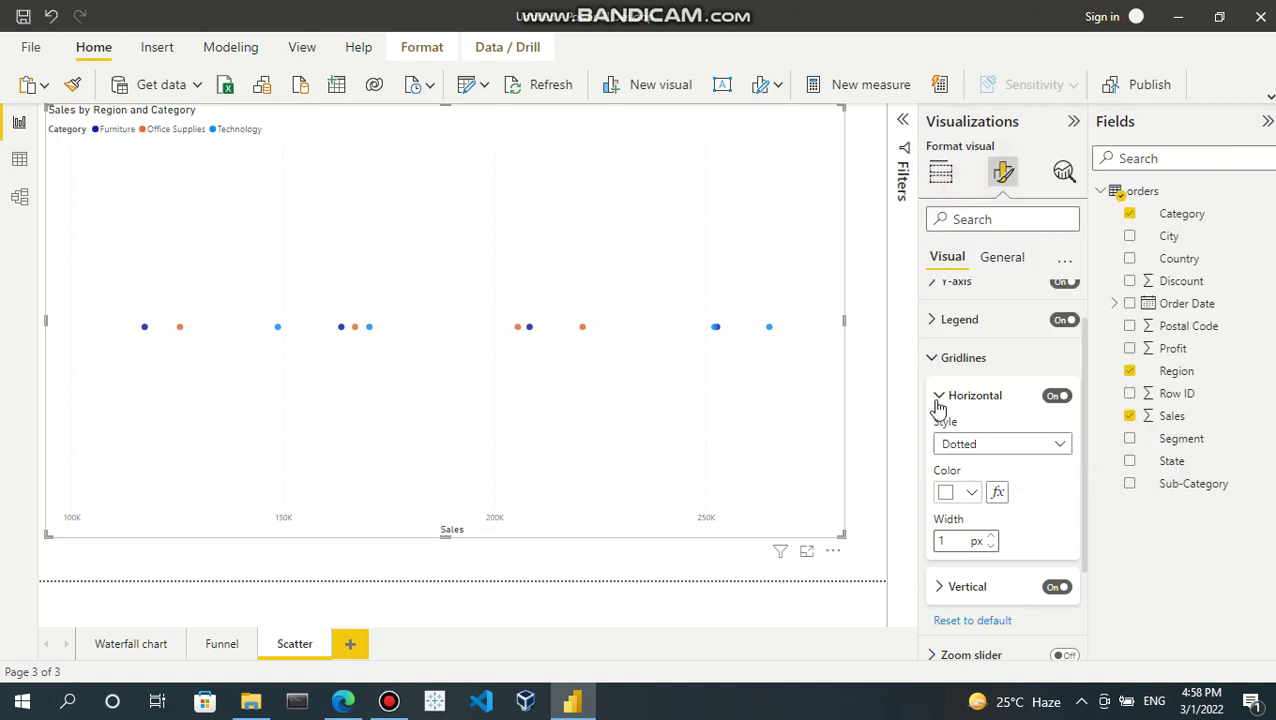
{"action": "left_click", "coordinate": [936, 358]}
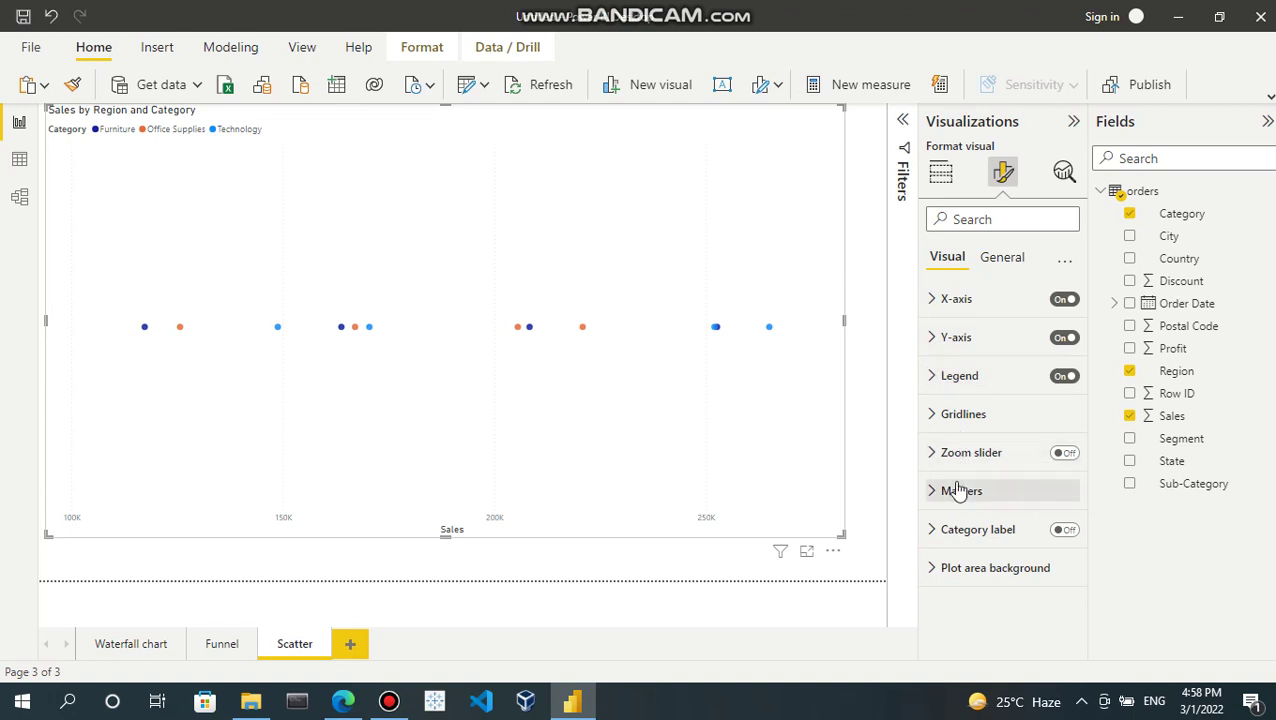
Turn on the zoom slider and drag its right handle along the Sales axis
{"action": "left_click", "coordinate": [1065, 453]}
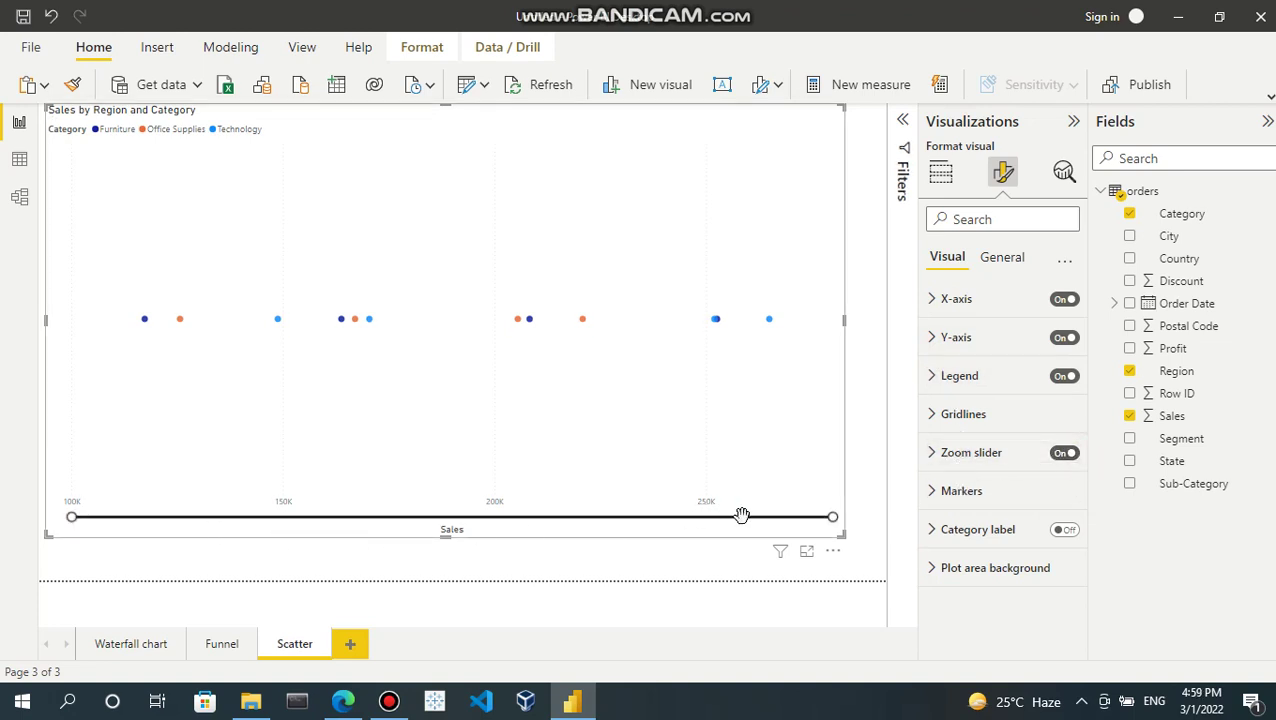
{"action": "mouse_move", "coordinate": [832, 517]}
{"action": "left_mouse_down"}
{"action": "mouse_move", "coordinate": [418, 518]}
{"action": "mouse_move", "coordinate": [817, 517]}
{"action": "left_mouse_up"}
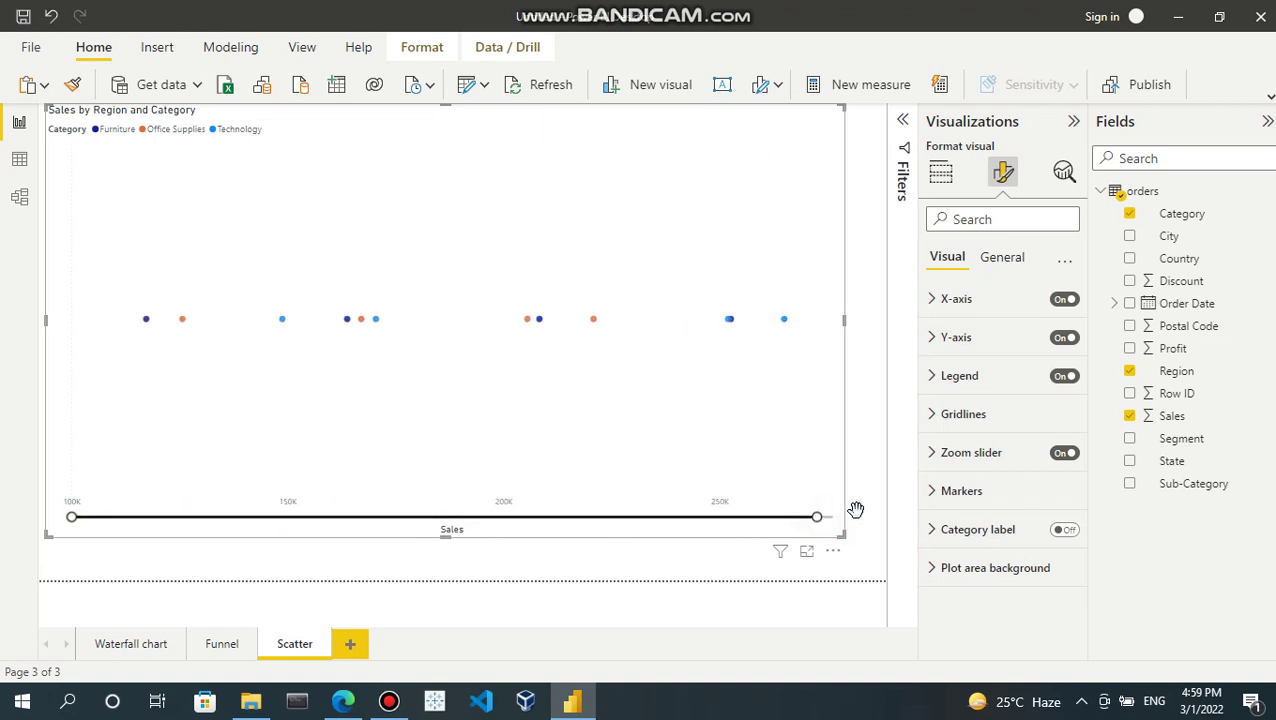
{"action": "left_click", "coordinate": [931, 340]}
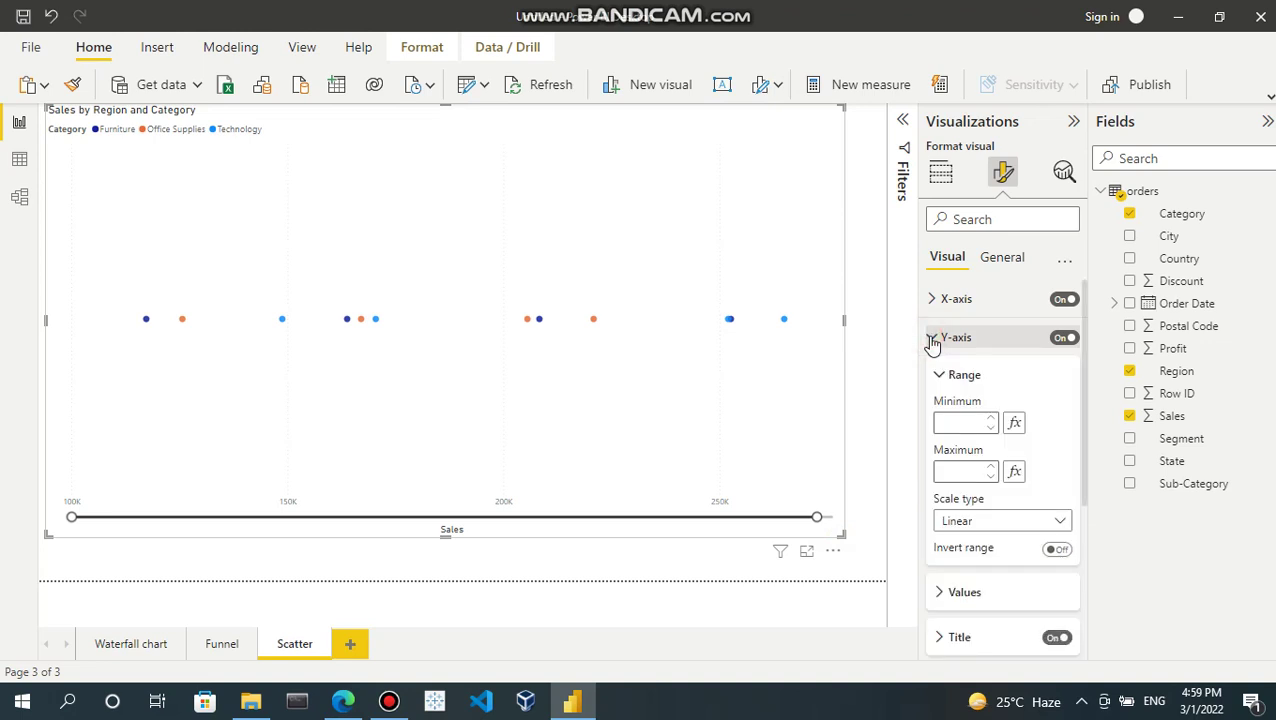
Make Y-axis value labels bold, shown in thousands with 0 decimal places
{"action": "scroll", "coordinate": [965, 470], "scroll_direction": "down", "scroll_amount": 3}
{"action": "left_click", "coordinate": [938, 422]}
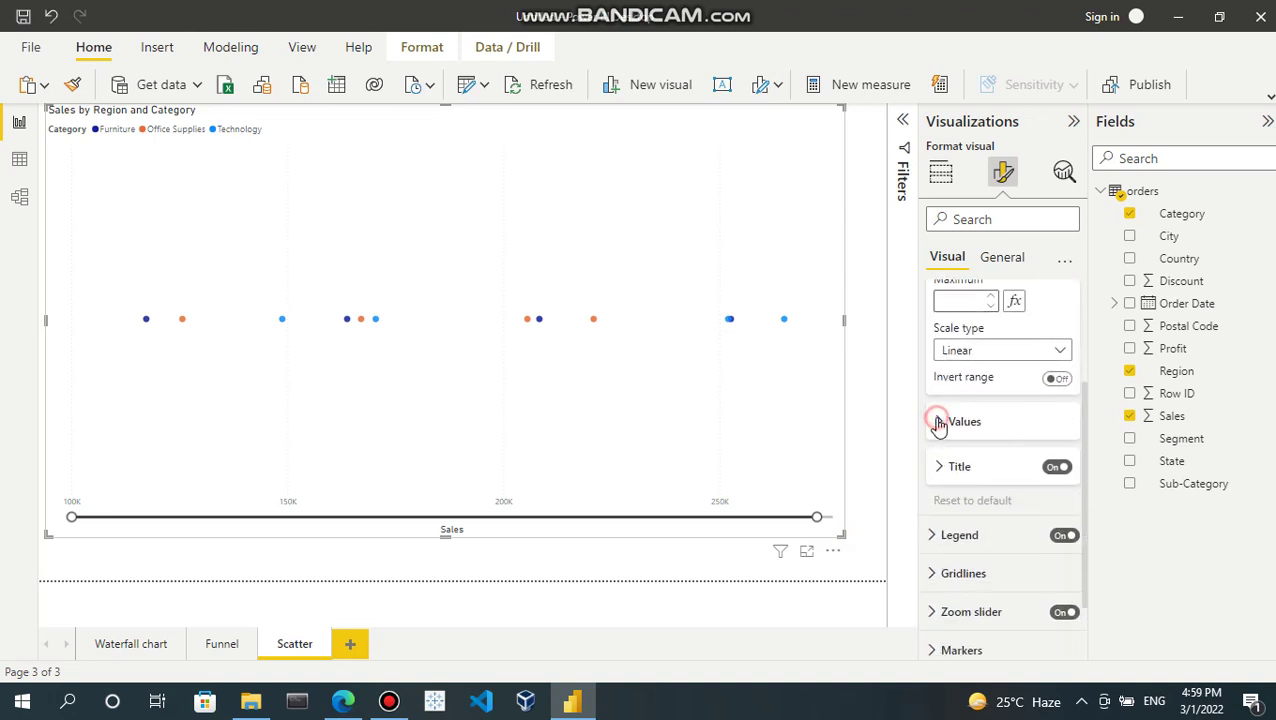
{"action": "left_click", "coordinate": [1038, 465]}
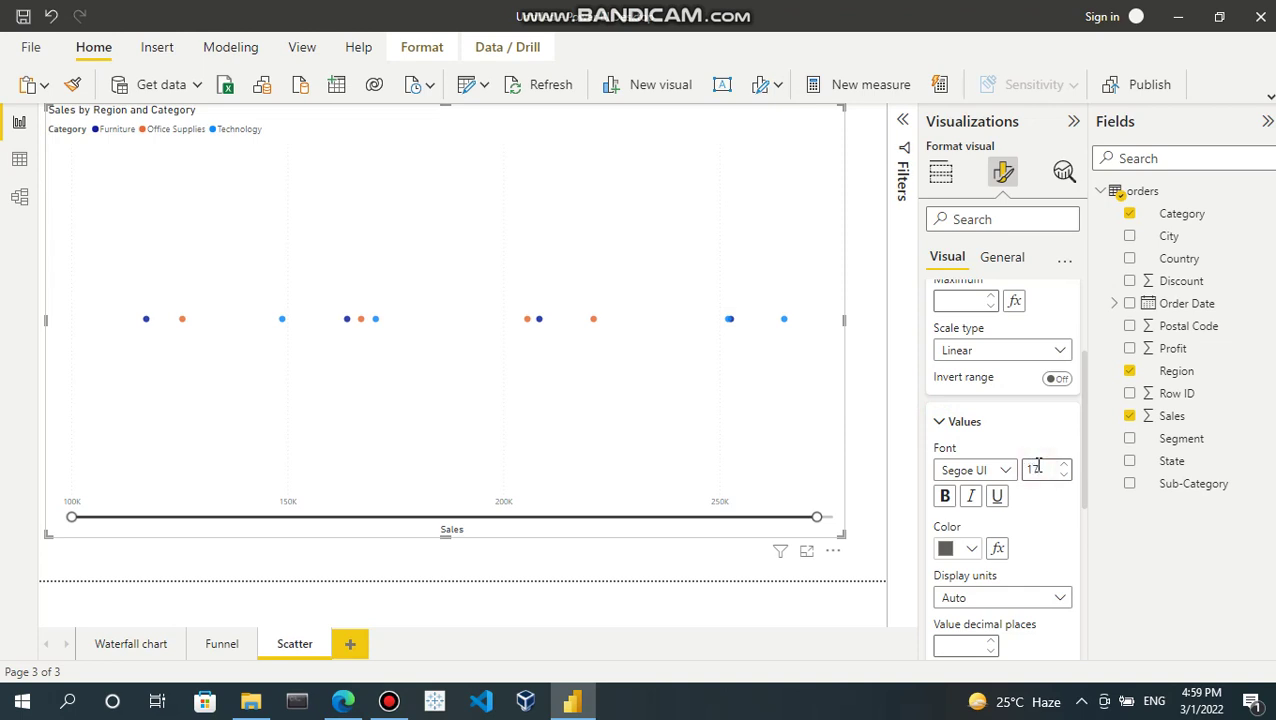
{"action": "left_click", "coordinate": [944, 496]}
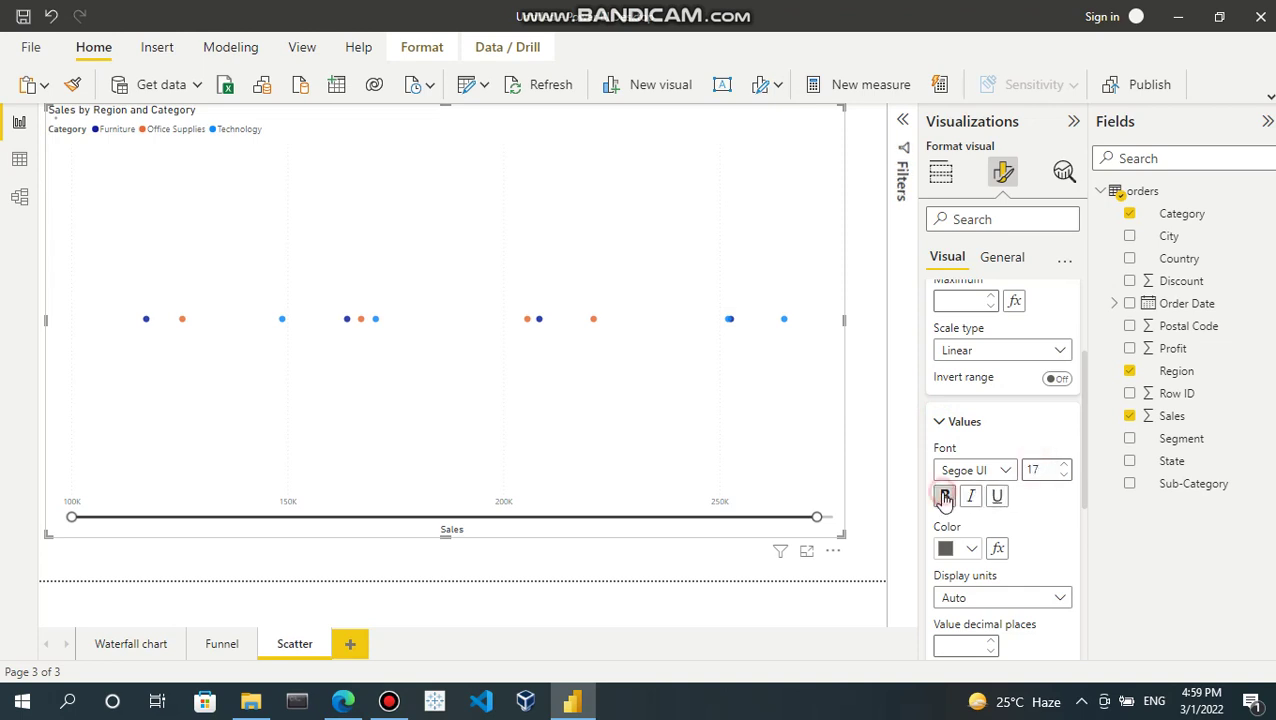
{"action": "scroll", "coordinate": [1034, 558], "scroll_direction": "down", "scroll_amount": 1}
{"action": "left_click", "coordinate": [1060, 541]}
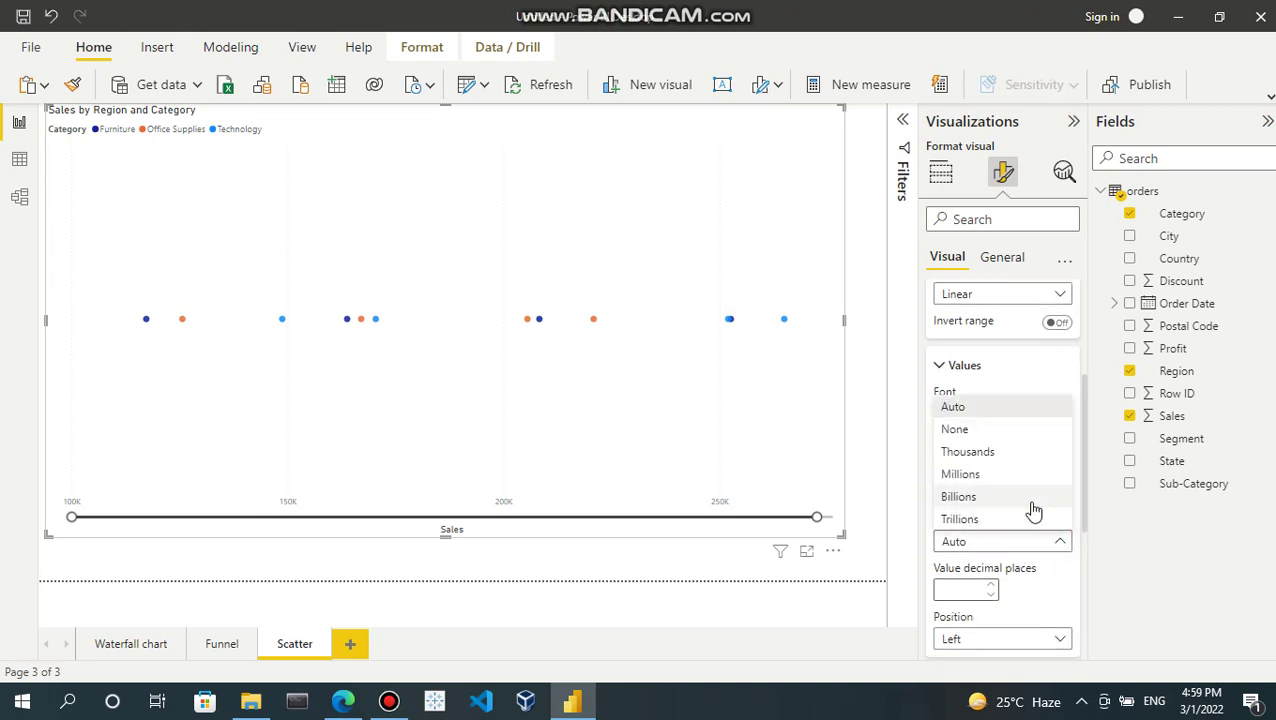
{"action": "key", "text": "Escape"}
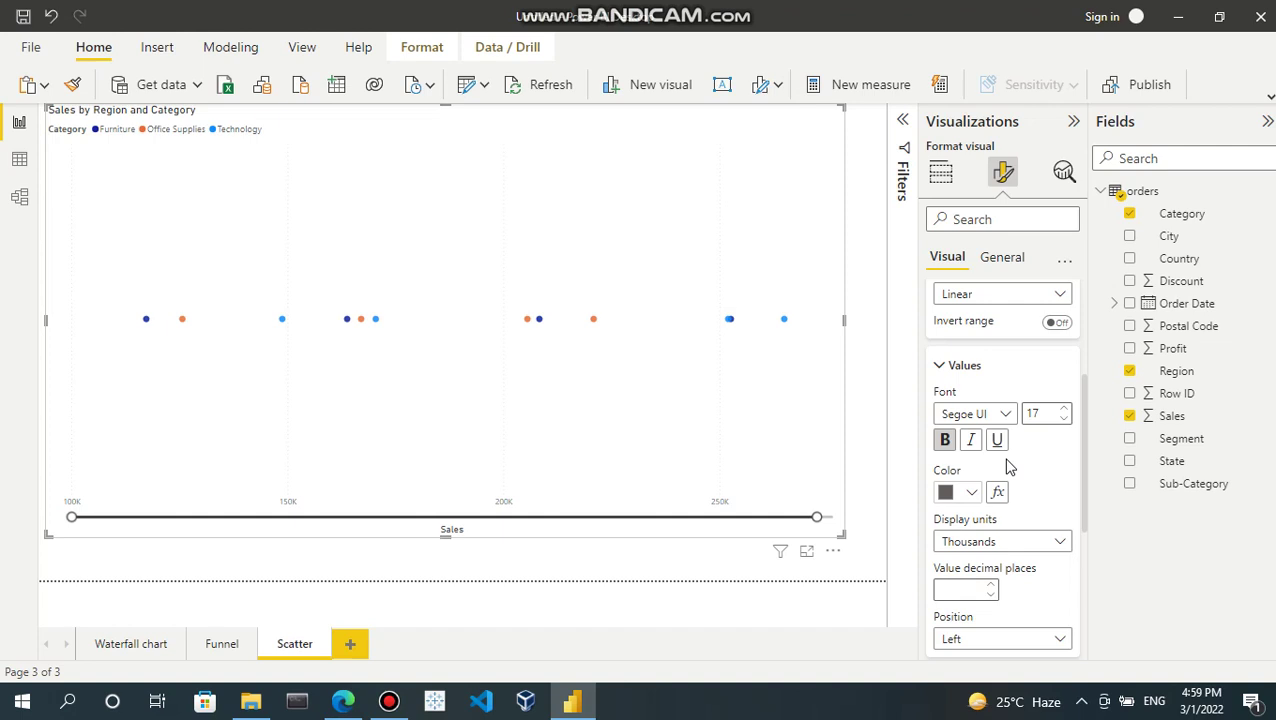
{"action": "left_click", "coordinate": [956, 591]}
{"action": "type", "text": "0"}
{"action": "left_click", "coordinate": [1038, 598]}
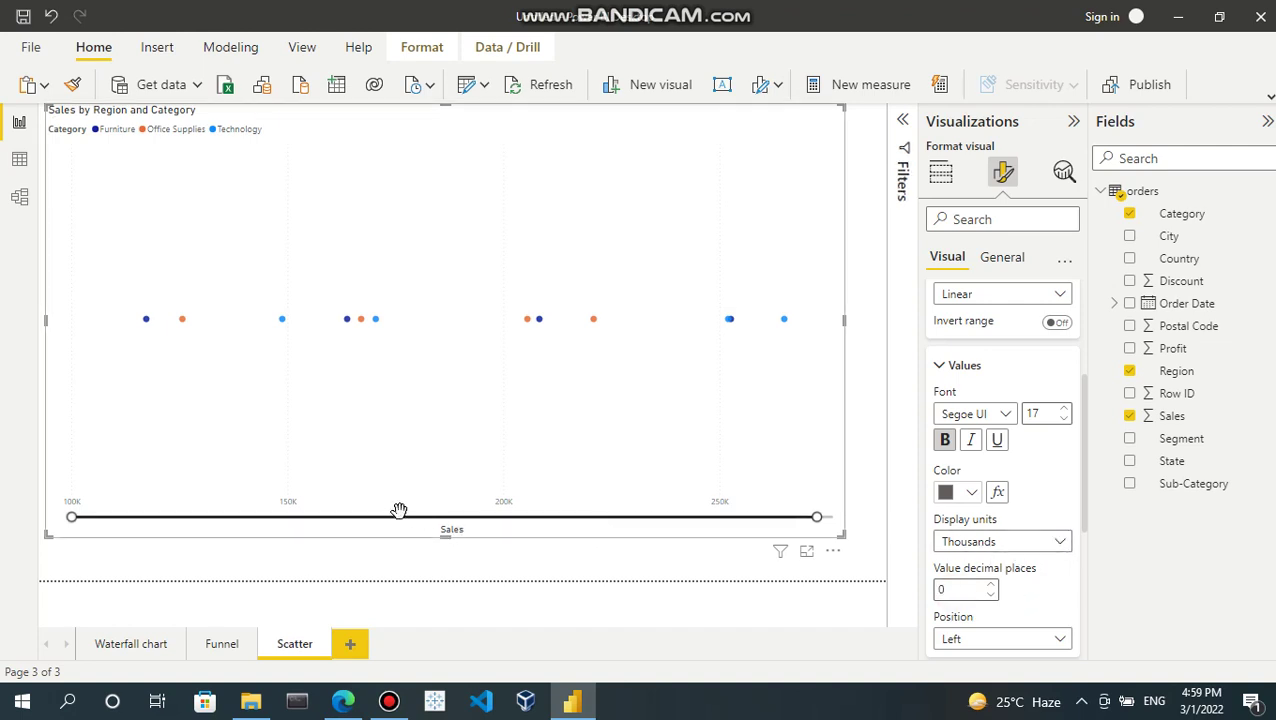
Drag the zoom slider to narrow Sales to about 240K, then widen back to 250K
{"action": "left_click", "coordinate": [814, 520]}
{"action": "left_click_drag", "start_coordinate": [814, 520], "coordinate": [742, 518]}
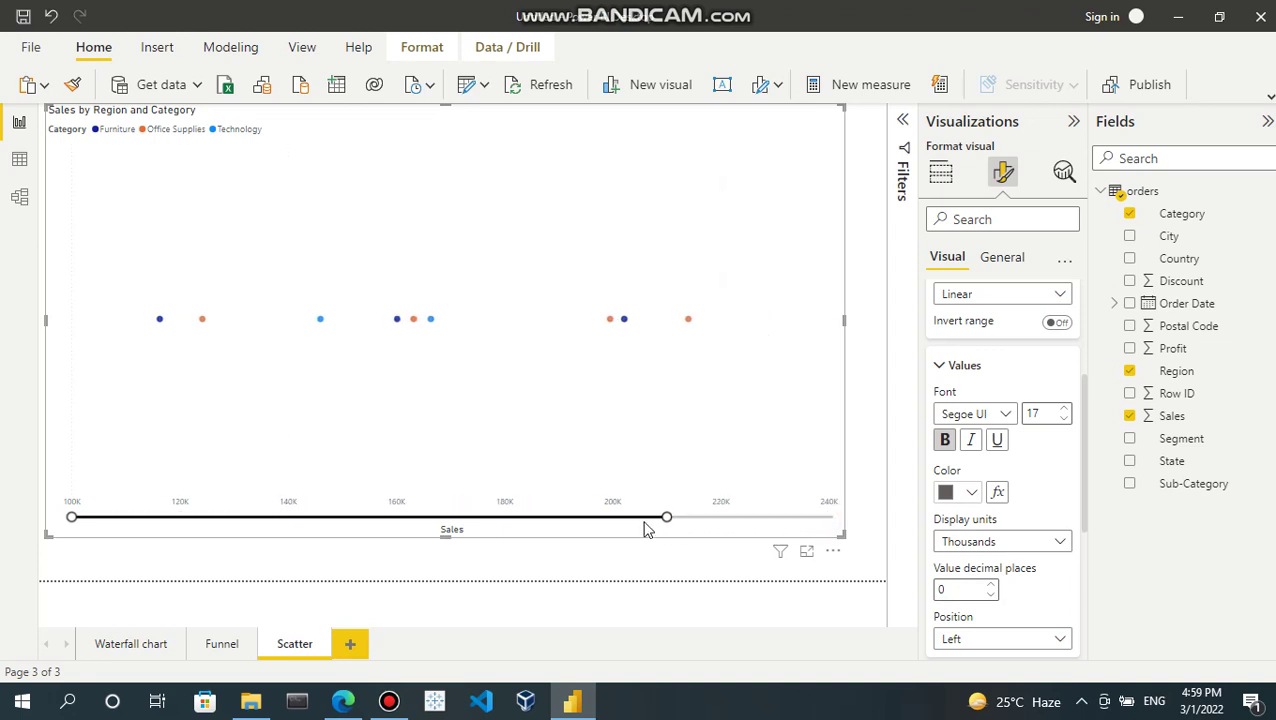
{"action": "left_click_drag", "start_coordinate": [645, 529], "coordinate": [796, 517]}
{"action": "scroll", "coordinate": [1018, 540], "scroll_direction": "up", "scroll_amount": 2}
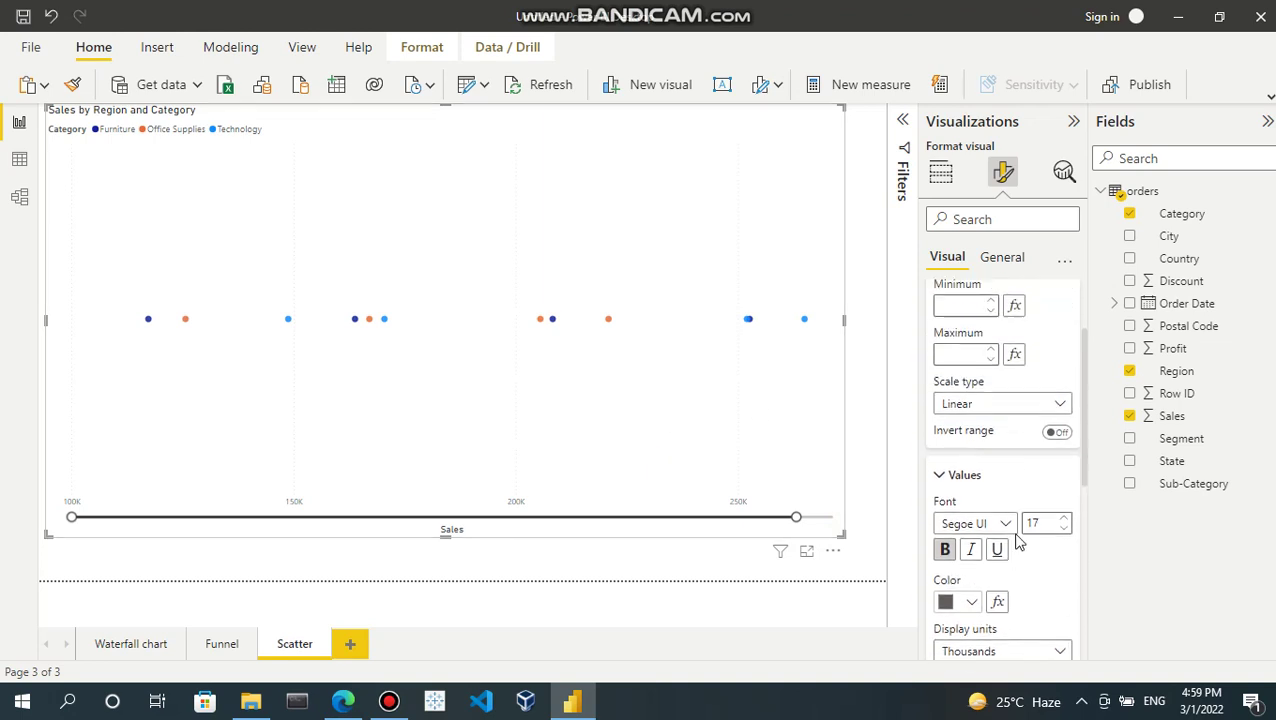
{"action": "scroll", "coordinate": [1018, 540], "scroll_direction": "up", "scroll_amount": 3}
Set the X-axis value labels to bold 14-point text
{"action": "left_click", "coordinate": [934, 415]}
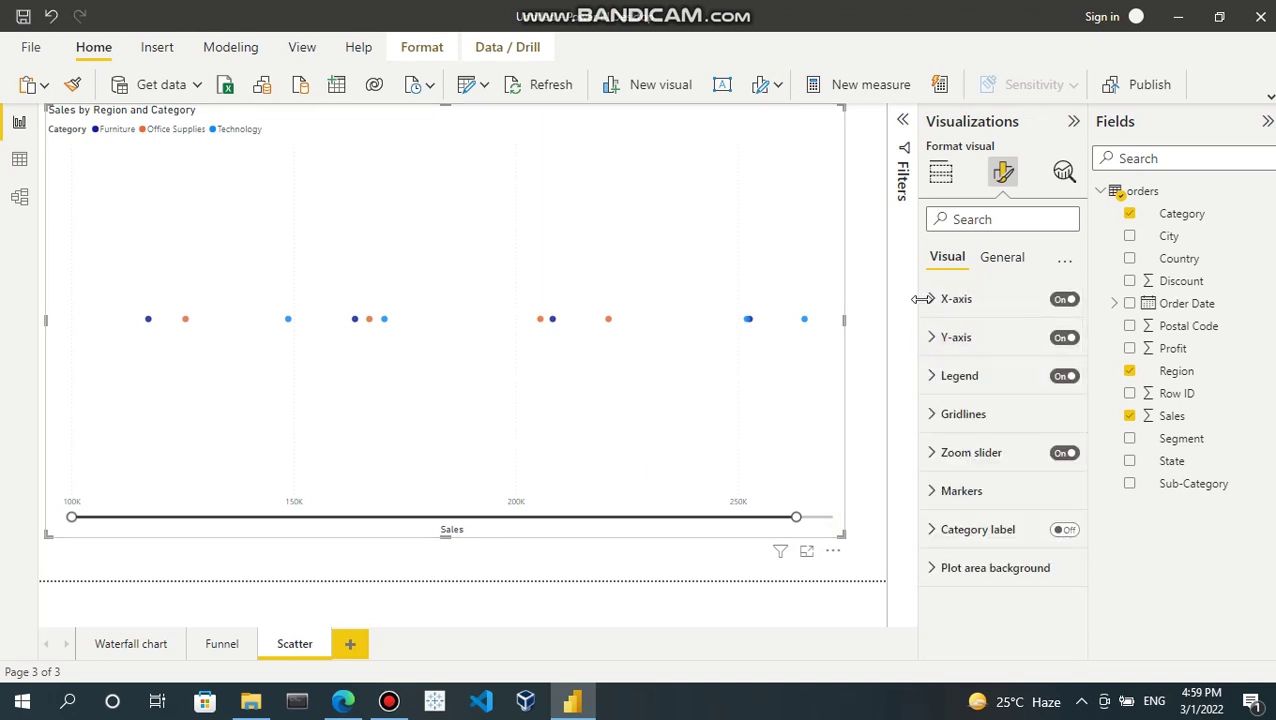
{"action": "left_click", "coordinate": [930, 300]}
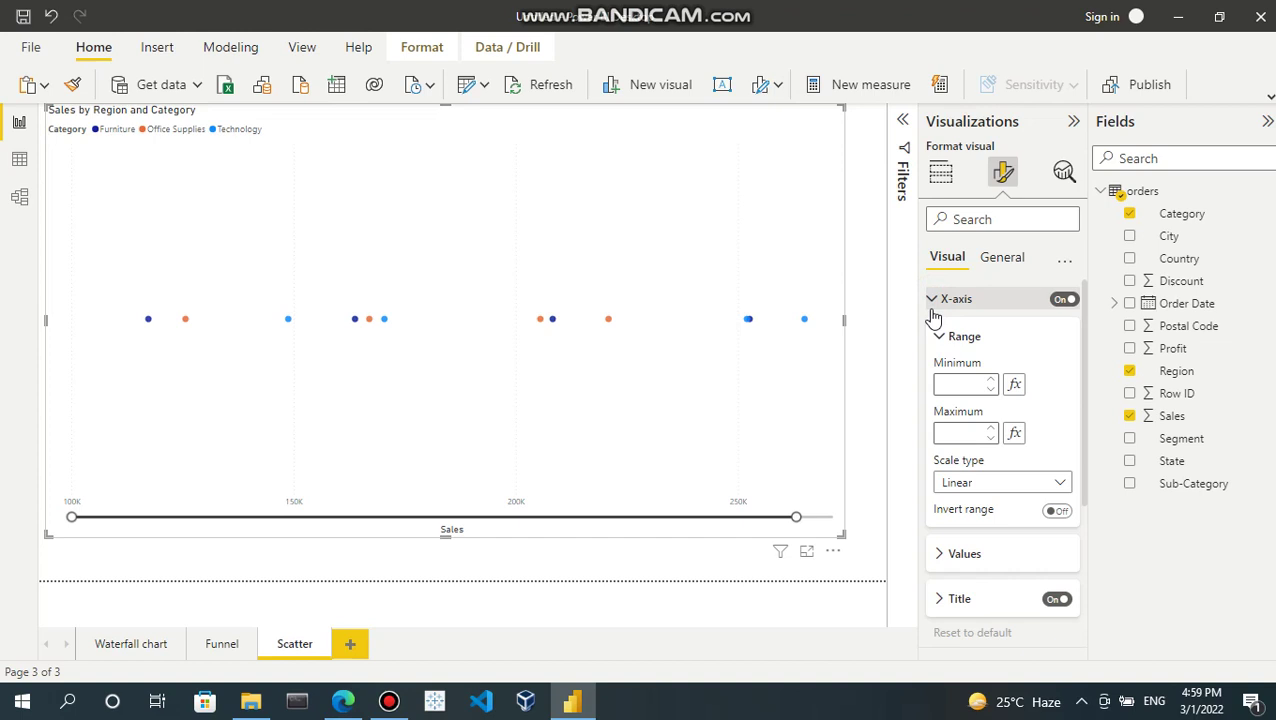
{"action": "scroll", "coordinate": [960, 440], "scroll_direction": "down", "scroll_amount": 3}
{"action": "left_click", "coordinate": [938, 383]}
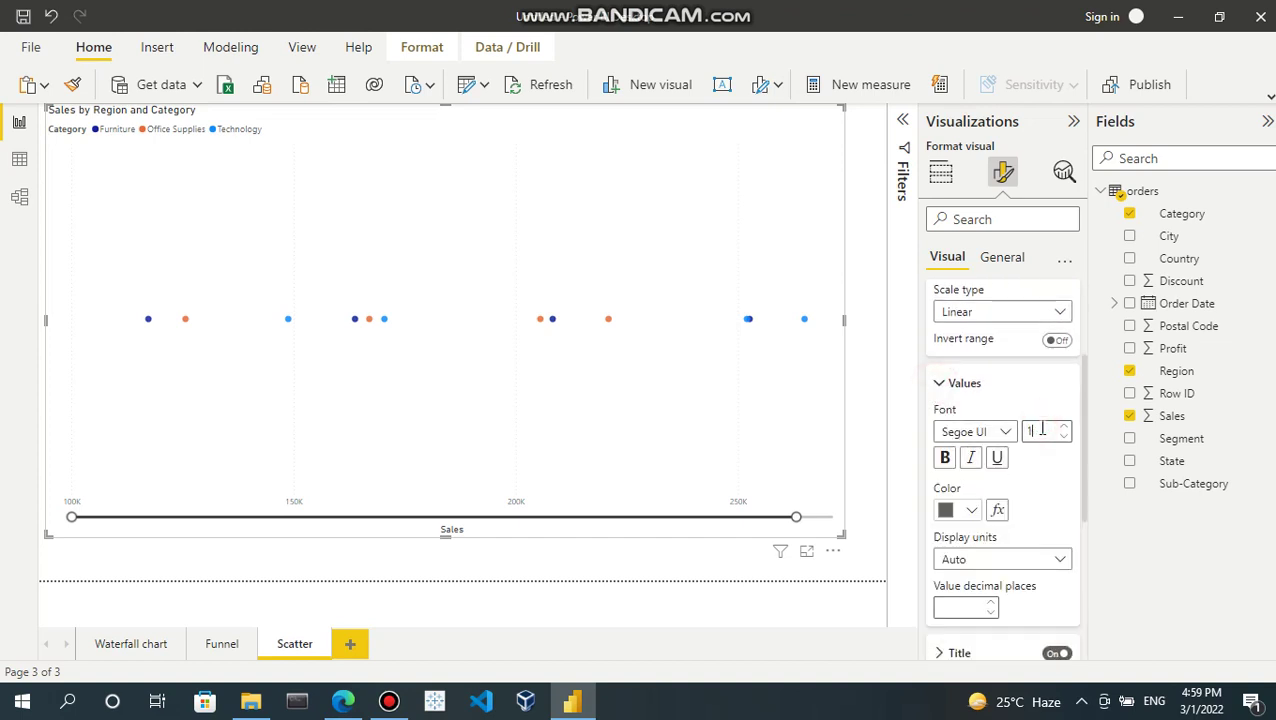
{"action": "type", "text": "2"}
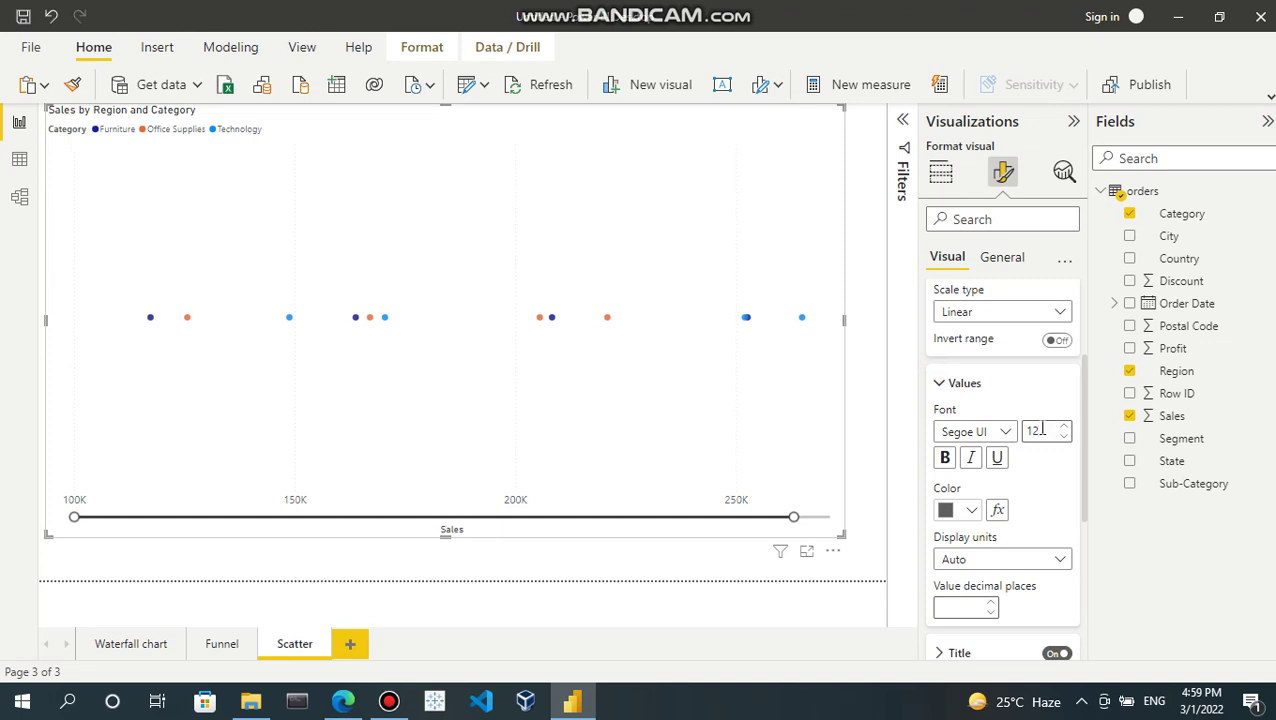
{"action": "type", "text": "4"}
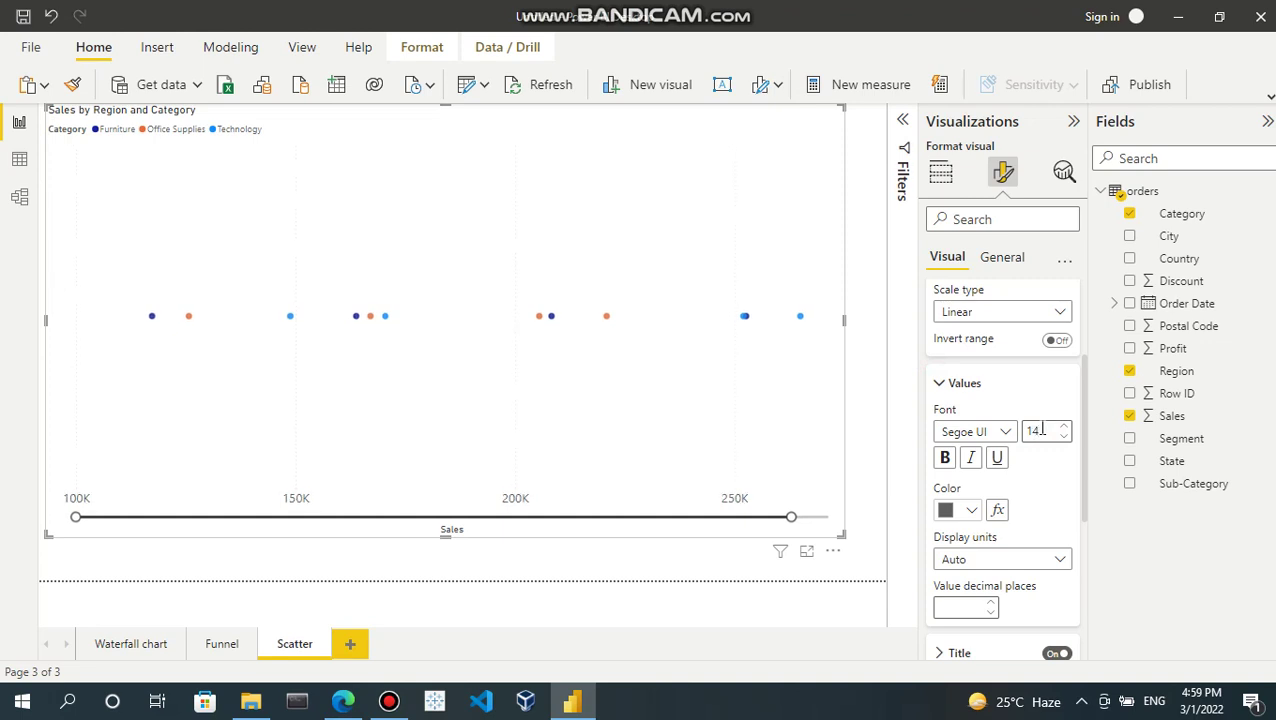
{"action": "left_click", "coordinate": [944, 459]}
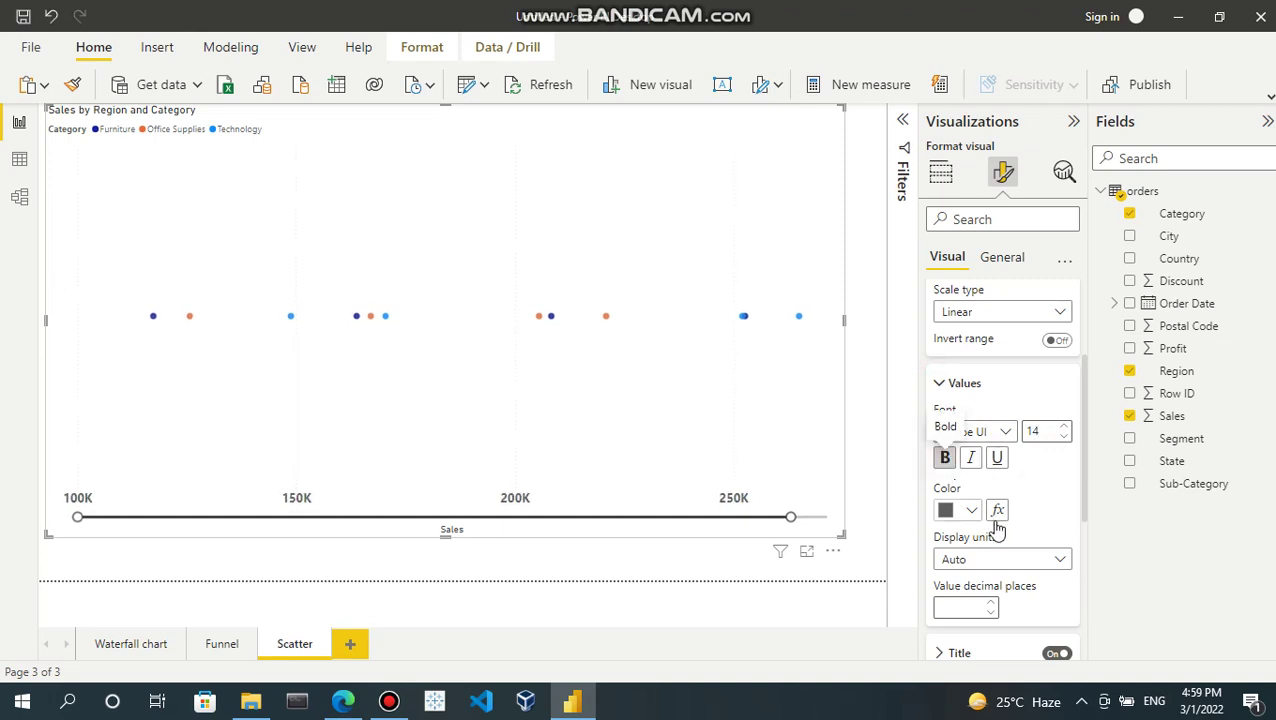
Show X-axis values in thousands and toggle the Sales axis title off and on
{"action": "scroll", "coordinate": [1000, 540], "scroll_direction": "down", "scroll_amount": 1}
{"action": "left_click", "coordinate": [1045, 503]}
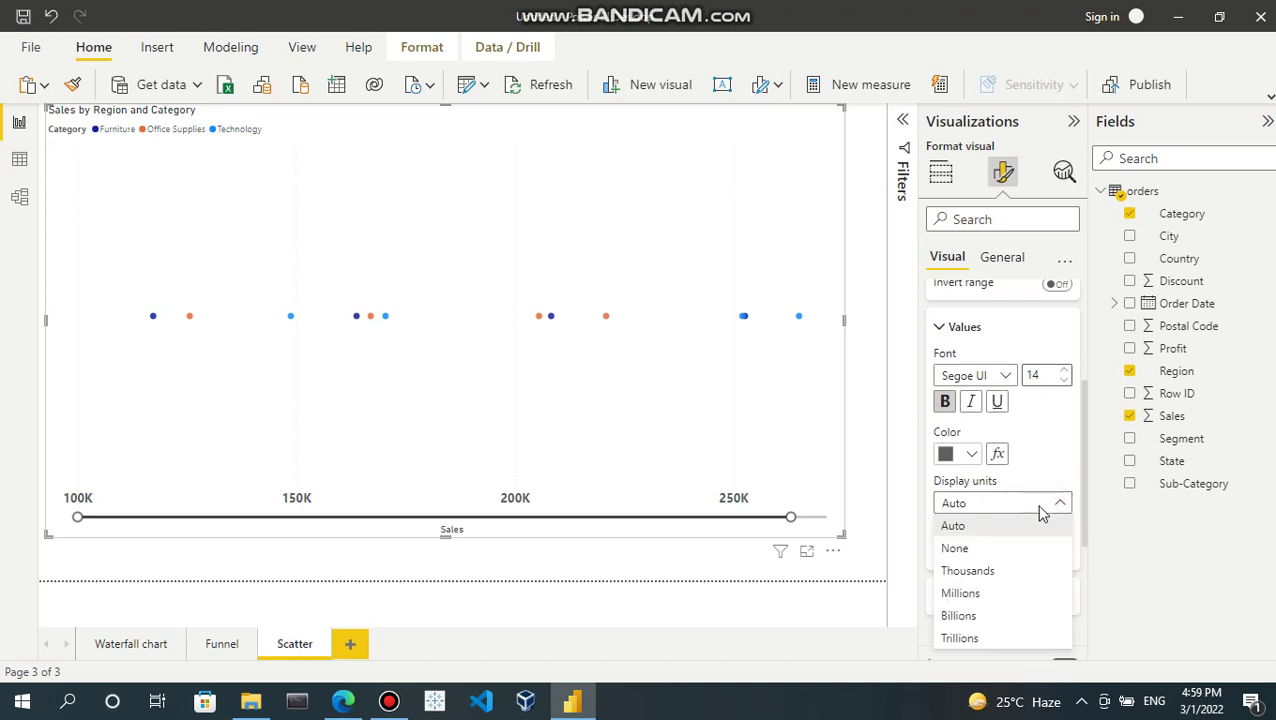
{"action": "left_click", "coordinate": [995, 571]}
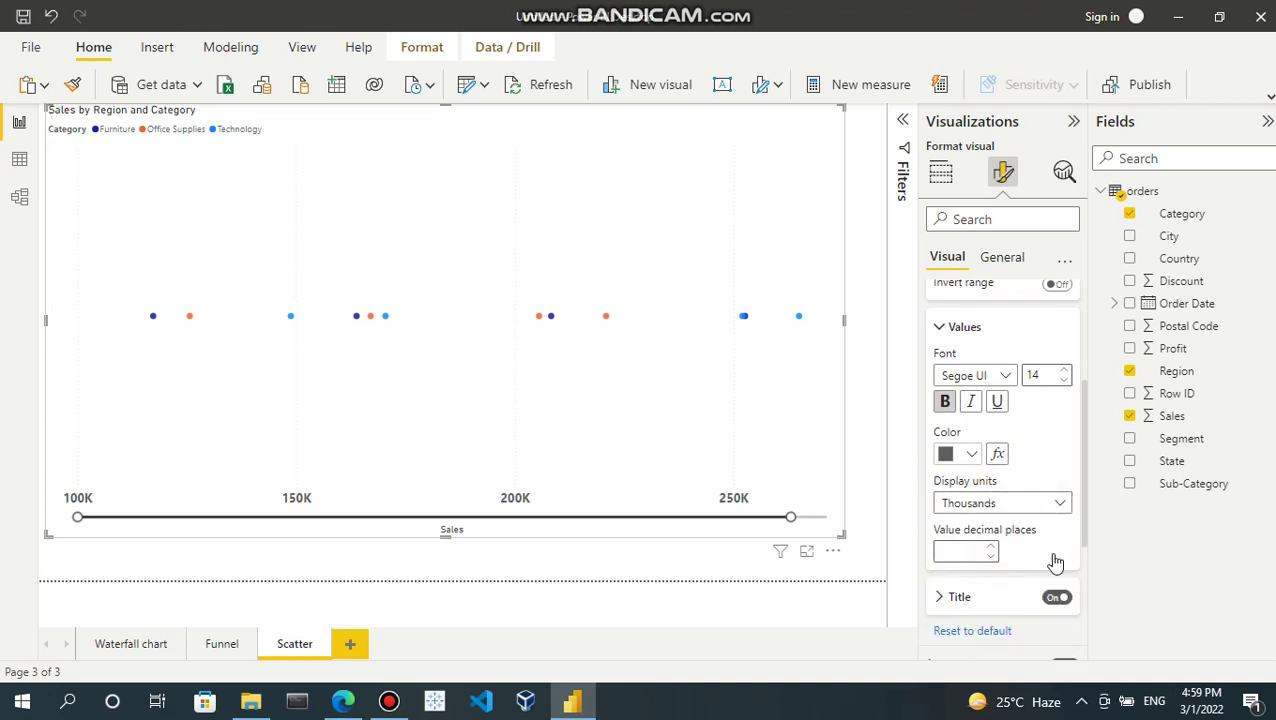
{"action": "scroll", "coordinate": [992, 561], "scroll_direction": "down", "scroll_amount": 3}
{"action": "left_click", "coordinate": [1050, 426]}
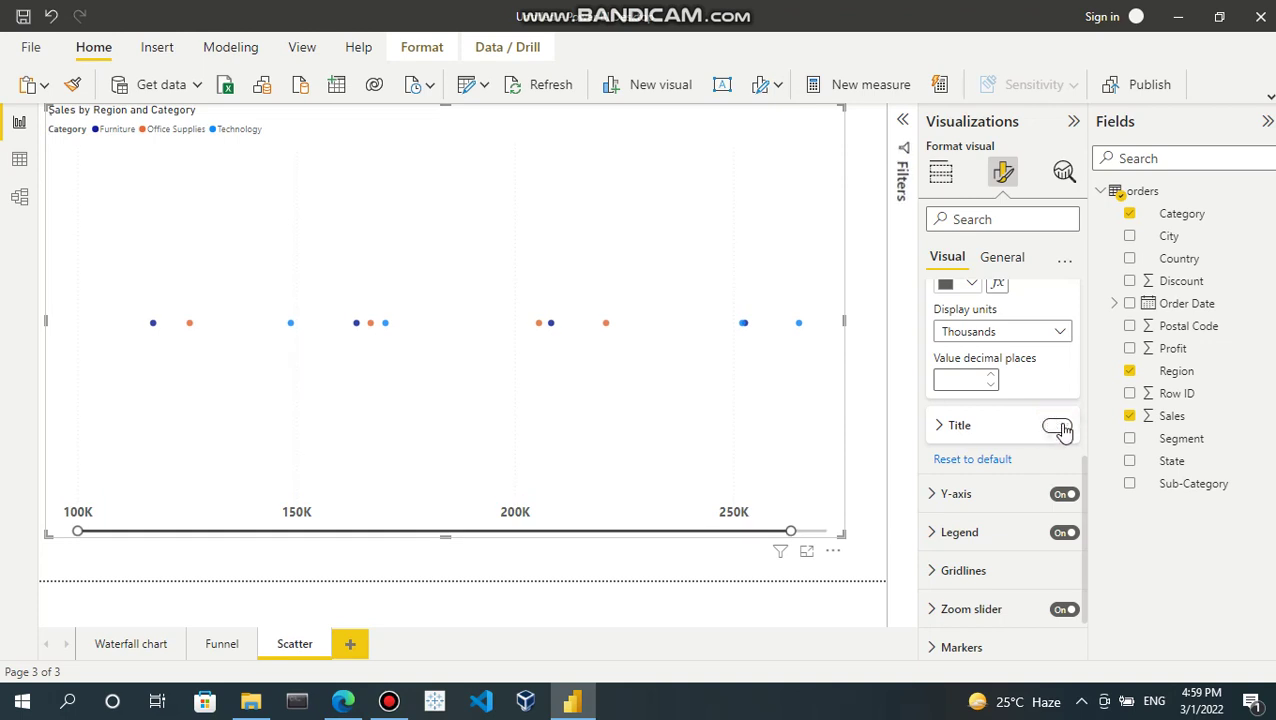
{"action": "left_click", "coordinate": [1050, 426]}
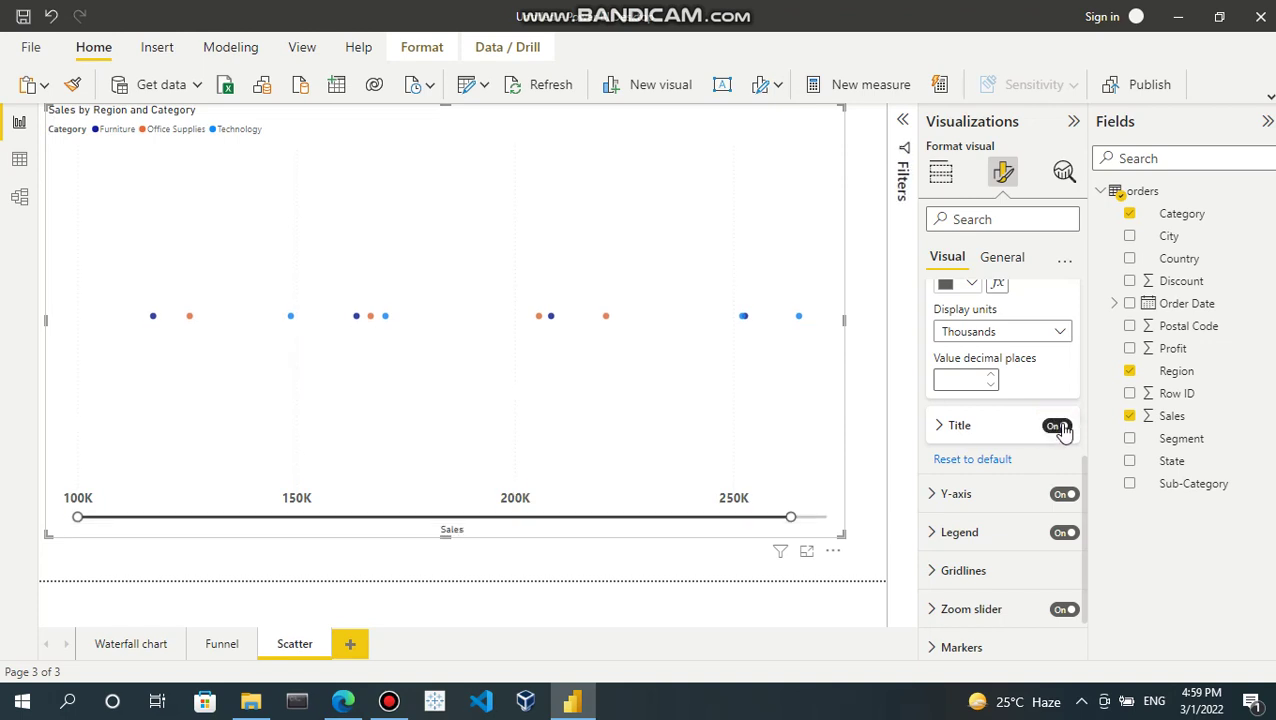
Set the scatter chart's horizontal gridline colour to white
{"action": "left_click", "coordinate": [931, 570]}
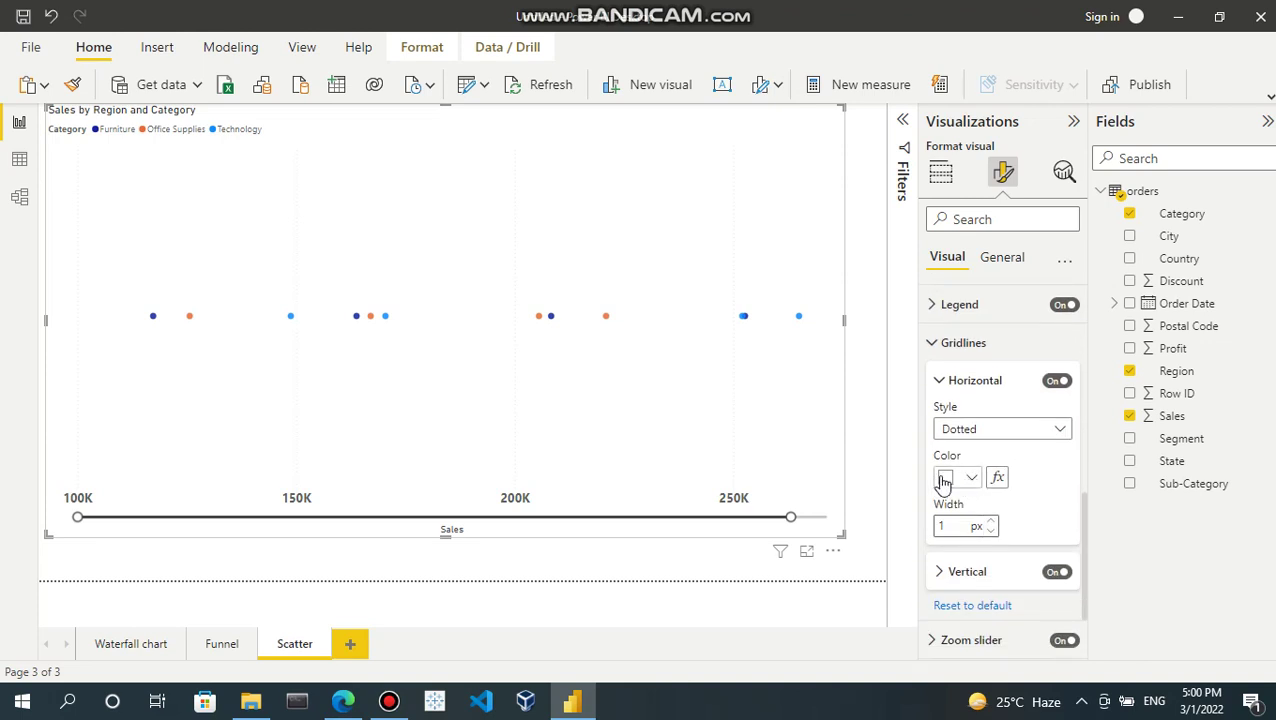
{"action": "left_click", "coordinate": [944, 480]}
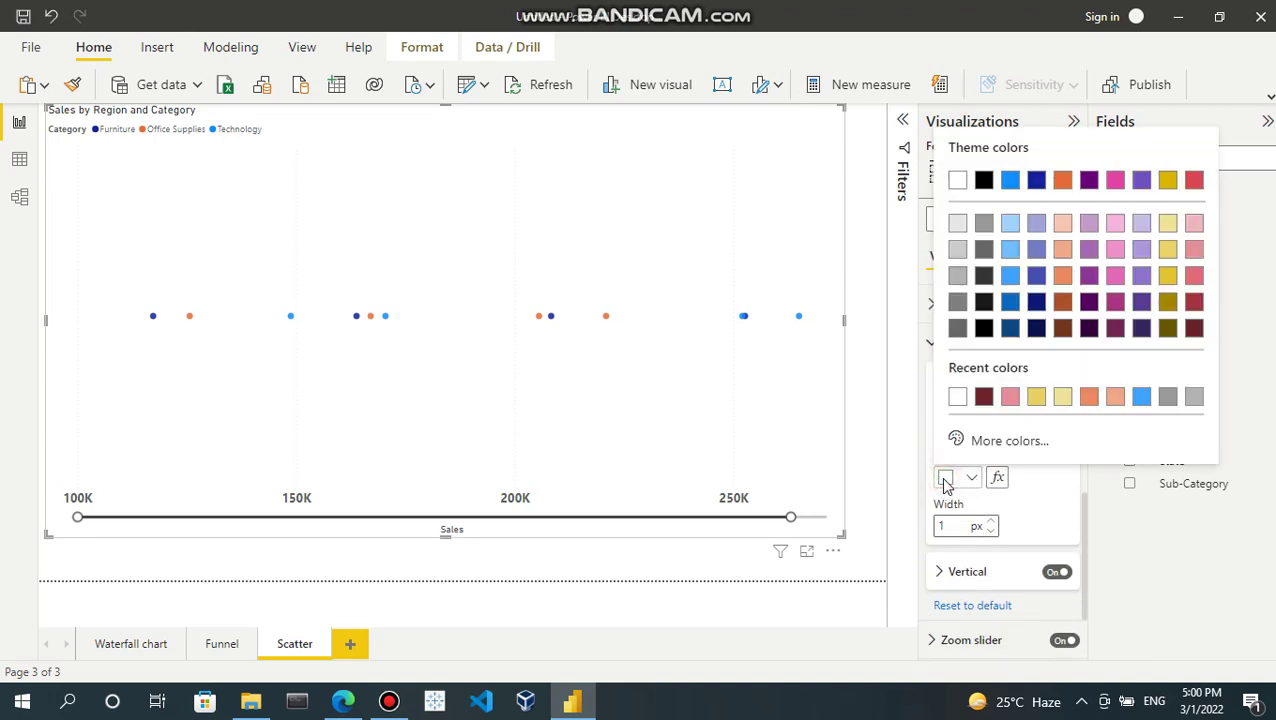
{"action": "left_click", "coordinate": [950, 400]}
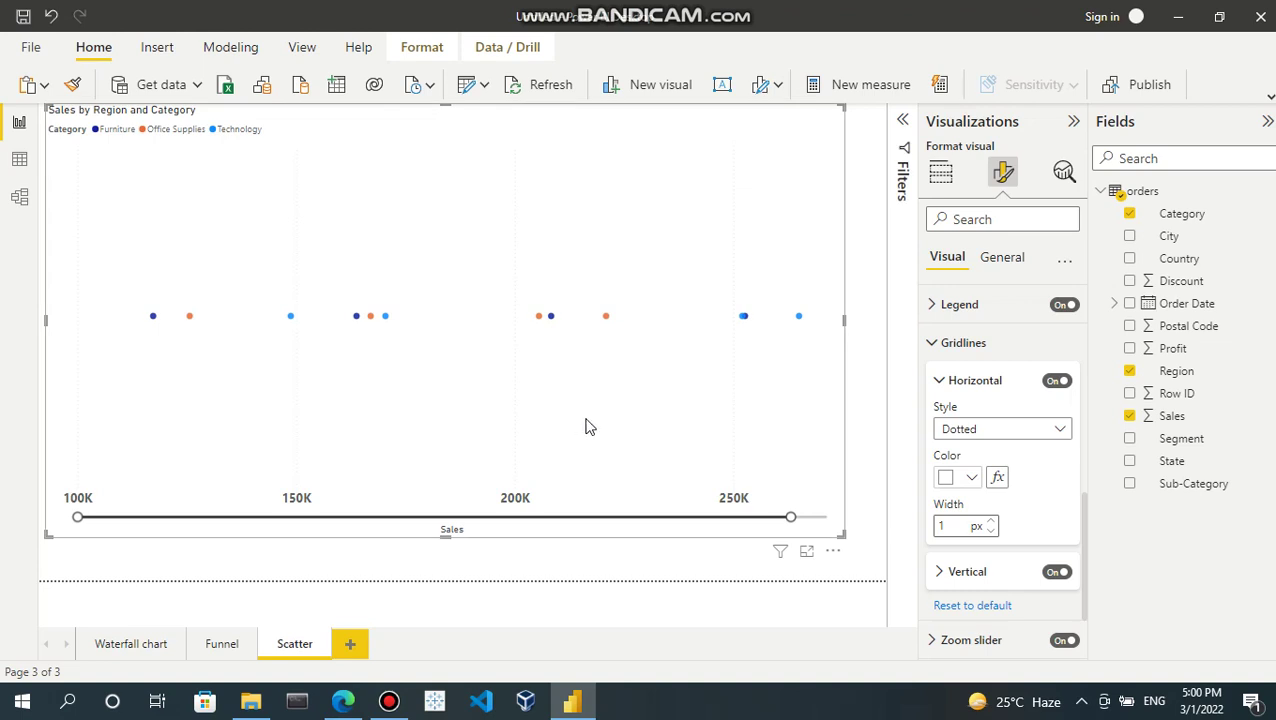
{"action": "left_click", "coordinate": [939, 381]}
{"action": "scroll", "coordinate": [940, 456], "scroll_direction": "up", "scroll_amount": 3}
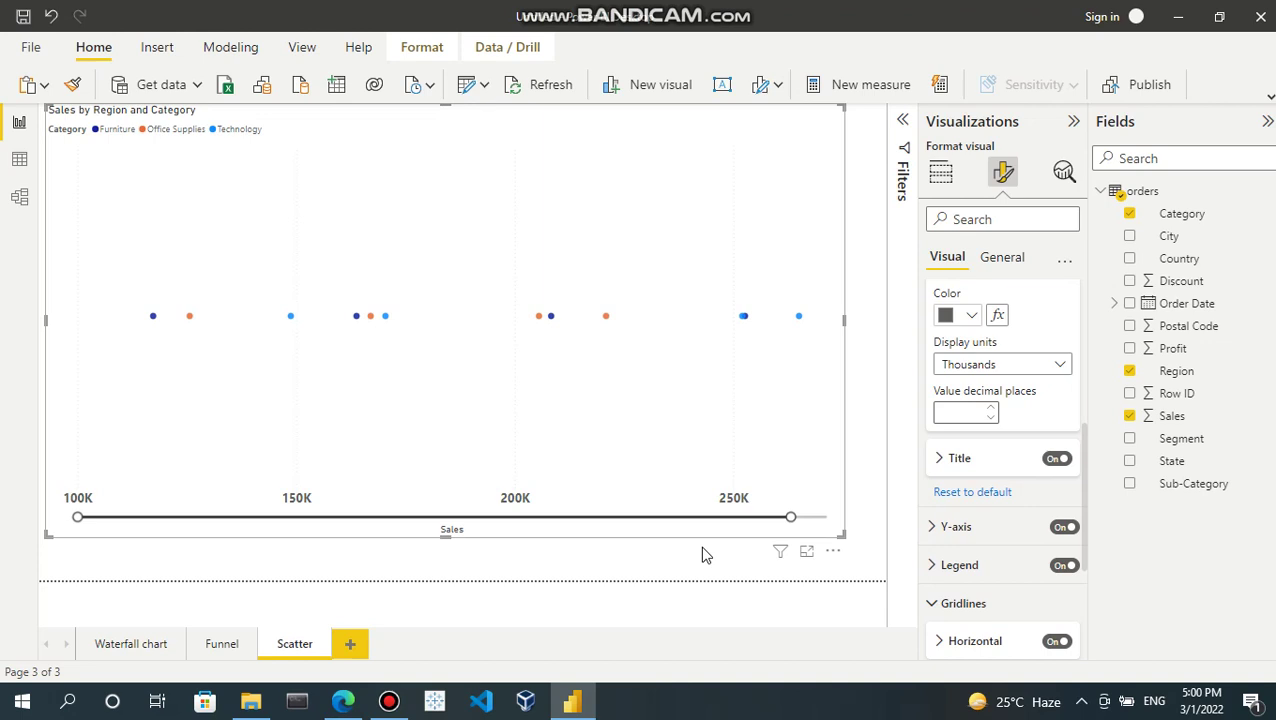
{"action": "mouse_move", "coordinate": [1193, 483]}
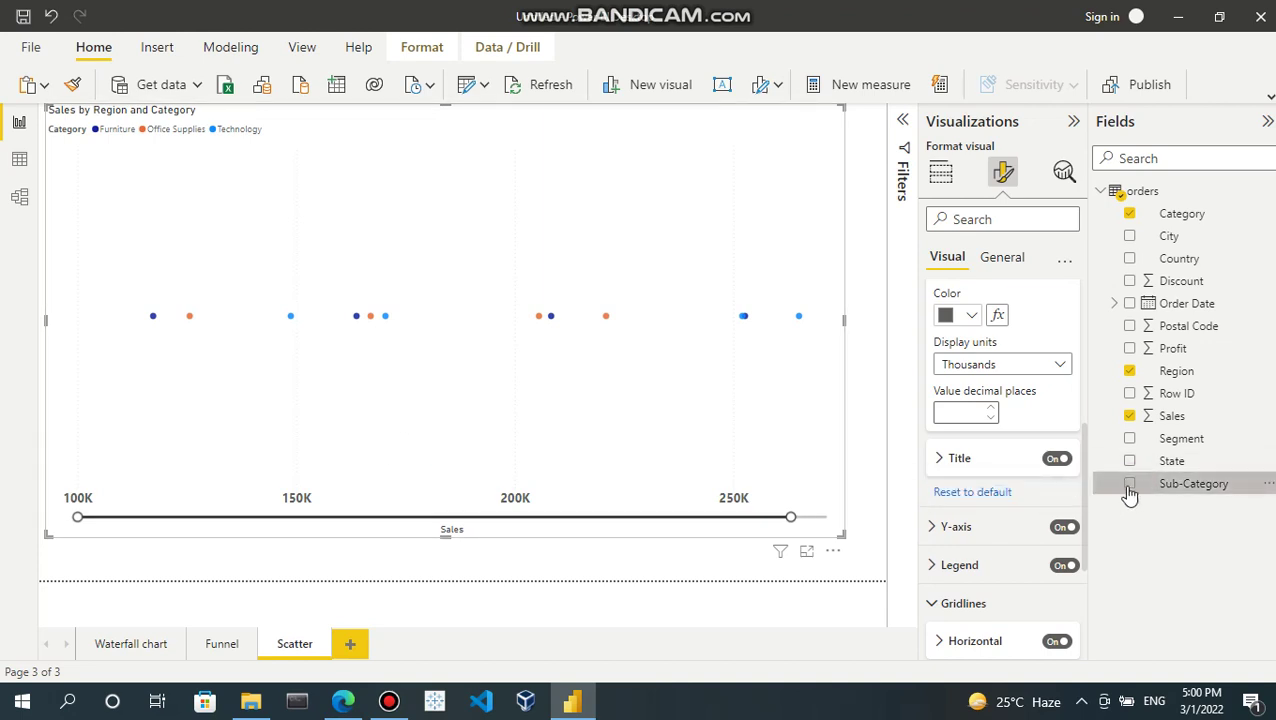
Add the Sub-Category field to the scatter chart's play axis
{"action": "left_click", "coordinate": [1129, 484]}
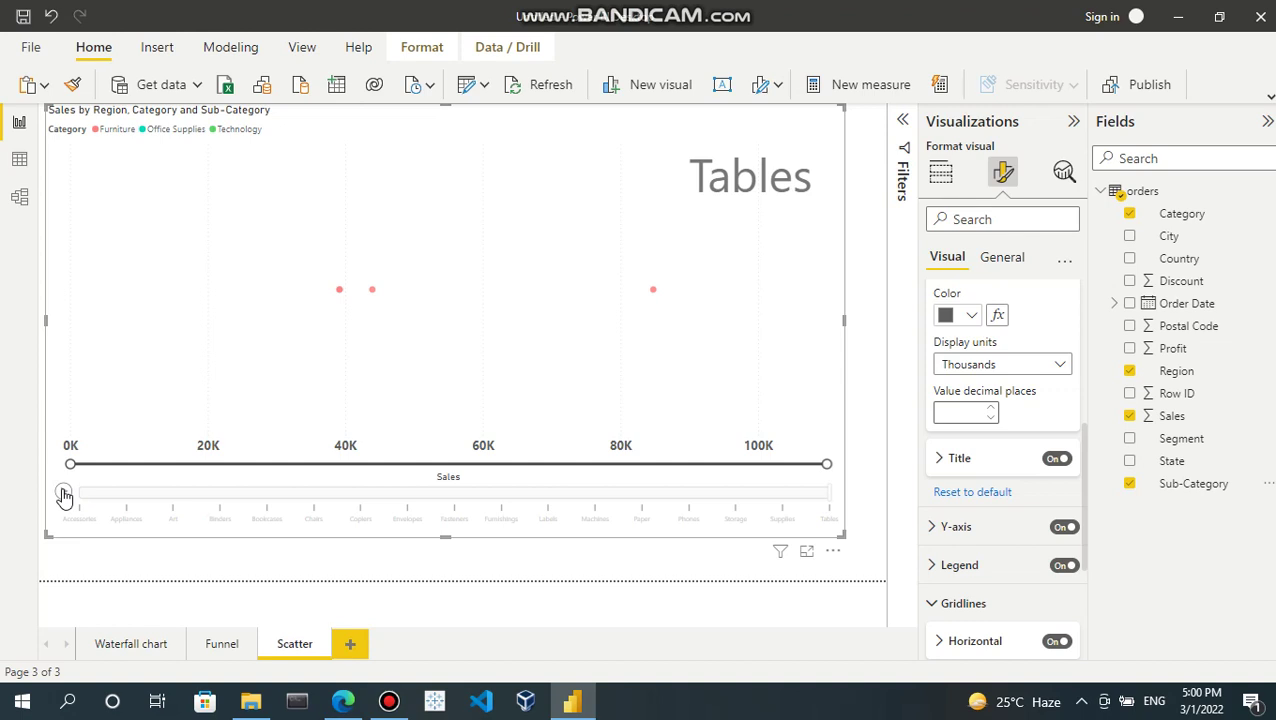
Replay the play-axis animation through all sub-categories, from Art through Tables
{"action": "left_click", "coordinate": [62, 493]}
{"action": "left_click", "coordinate": [62, 491]}
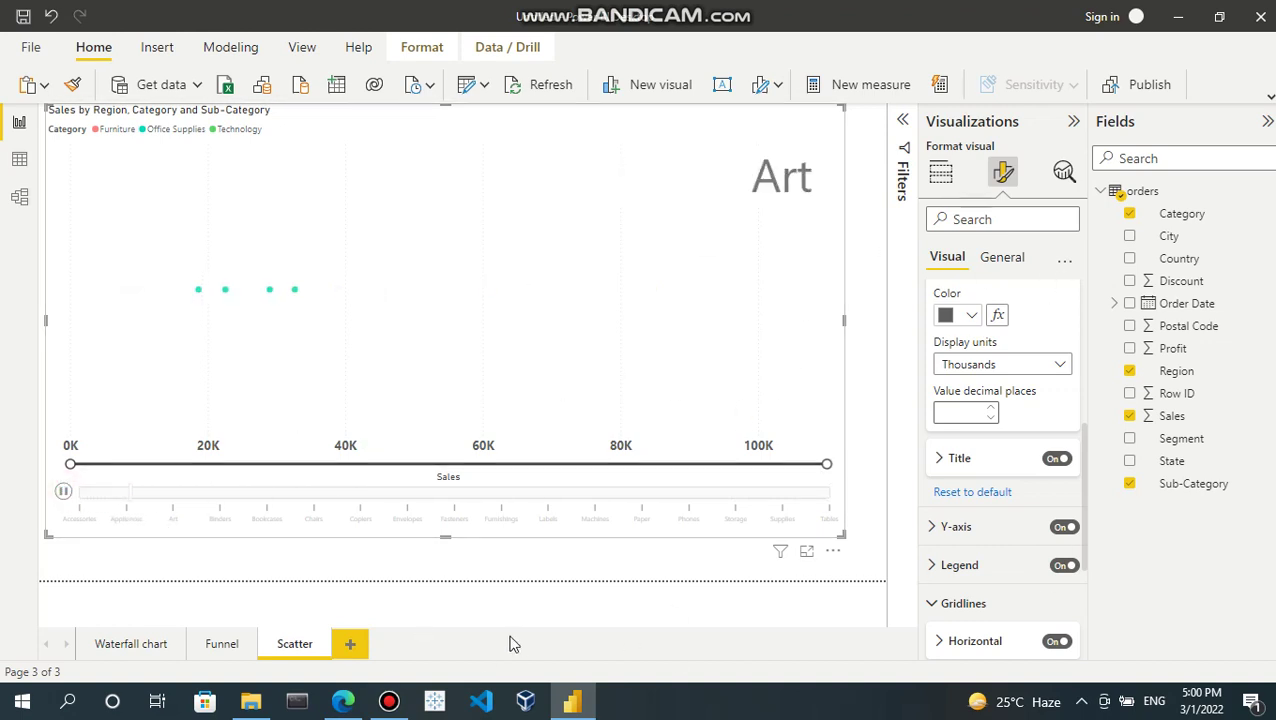